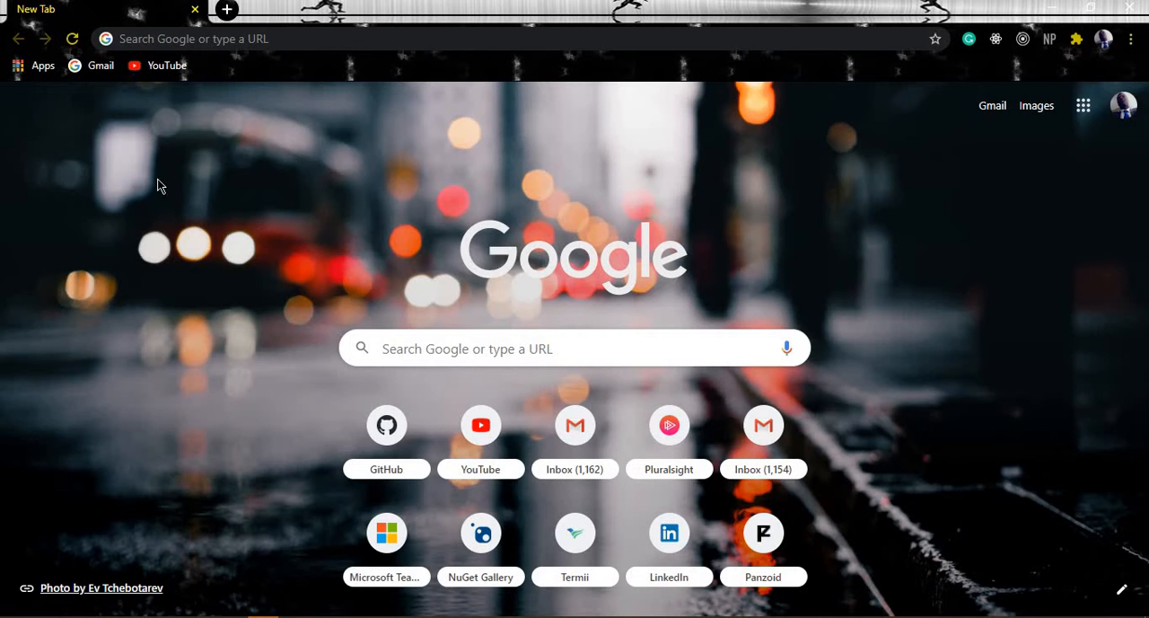
# Search Google for "download visual studio" and open the Microsoft downloads page for Visual Studio 2019
pyautogui.click(327, 42)
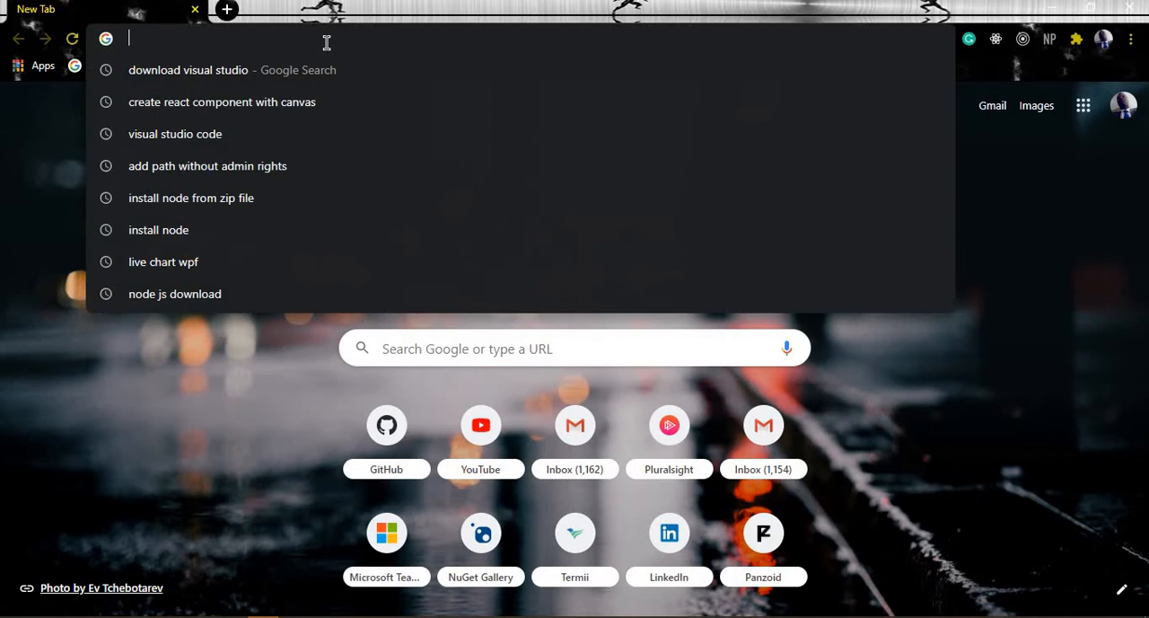
pyautogui.write('dw')
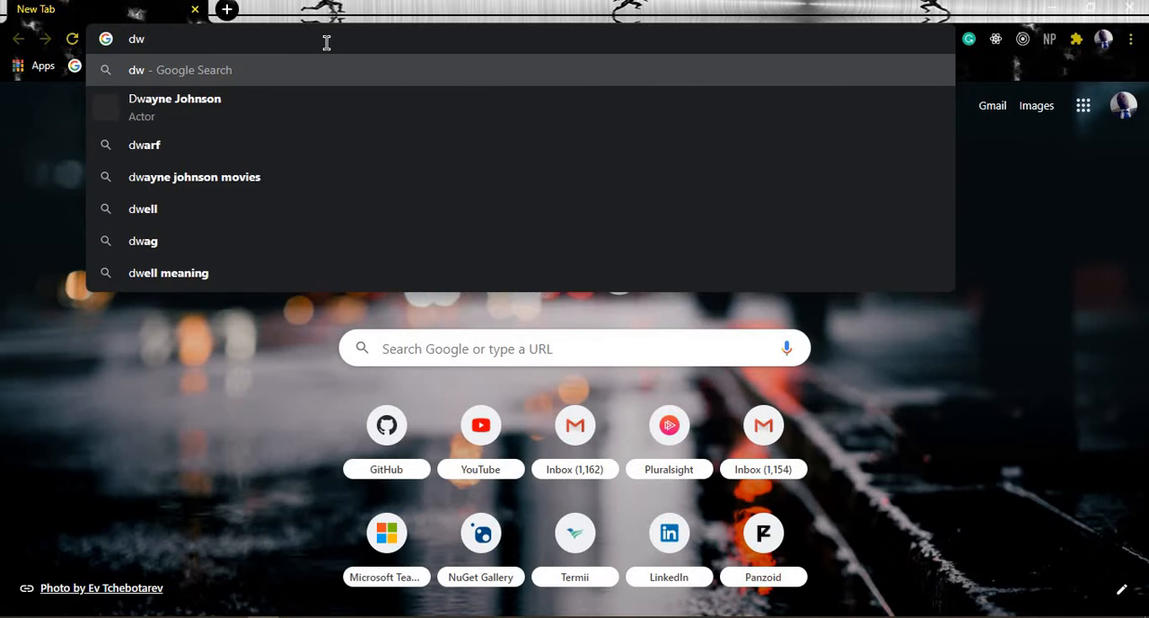
pyautogui.press('BackSpace')
pyautogui.write('ow')
pyautogui.press('Return')
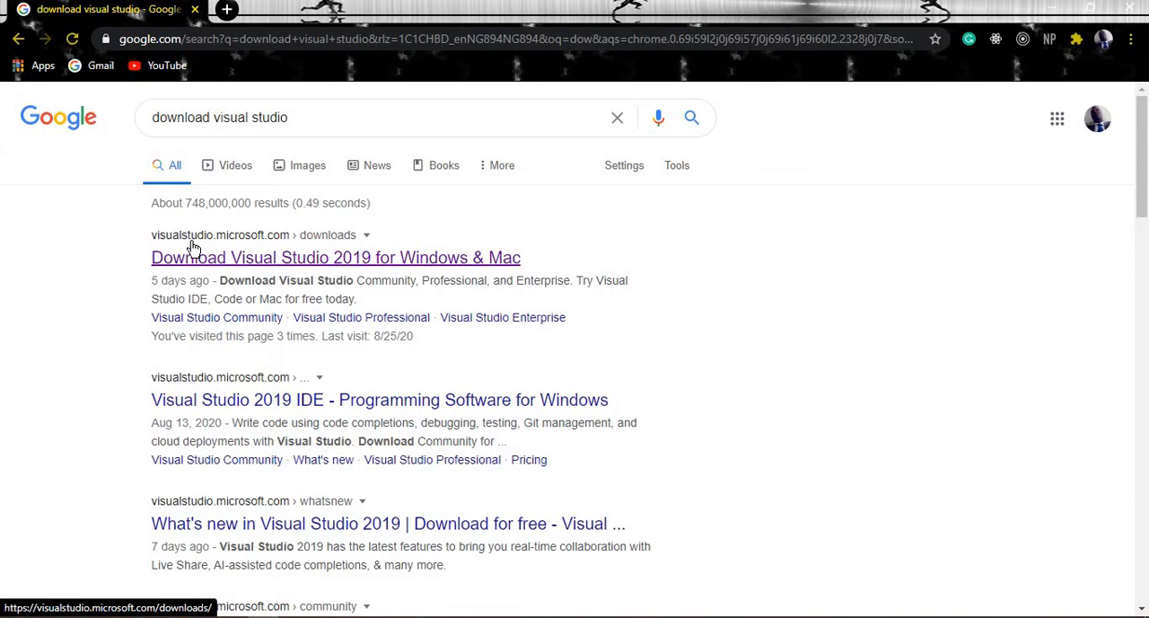
pyautogui.click(284, 260)
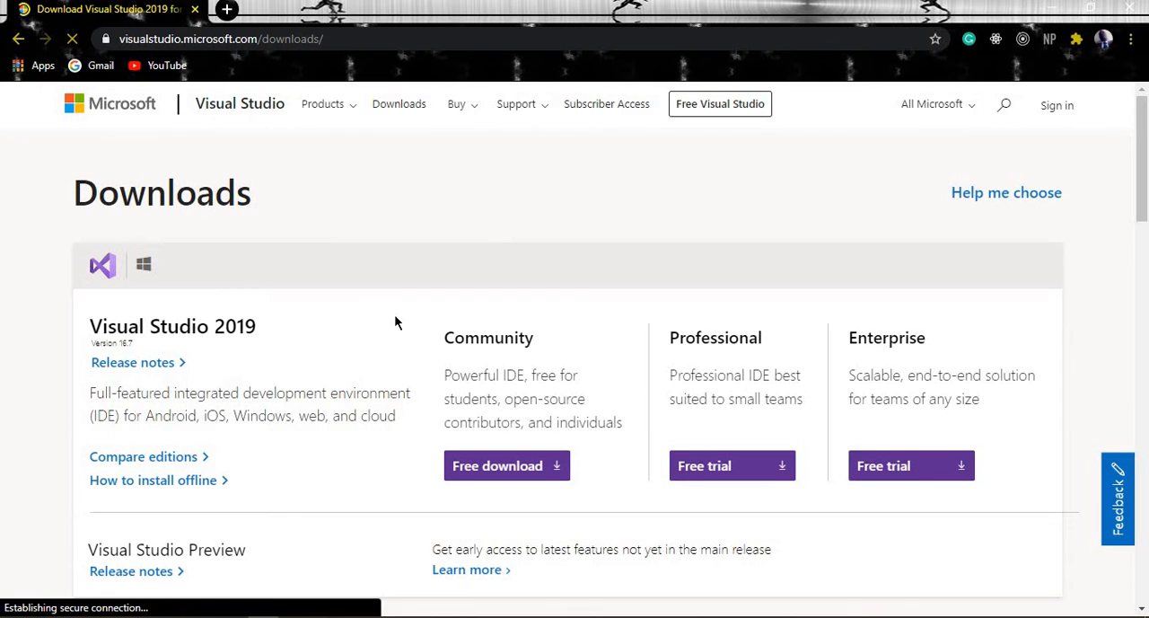
# Download the free Community edition of Visual Studio 2019 and dismiss the tips sign-up form
pyautogui.scroll(-2, 372, 301)
pyautogui.scroll(-1, 372, 300)
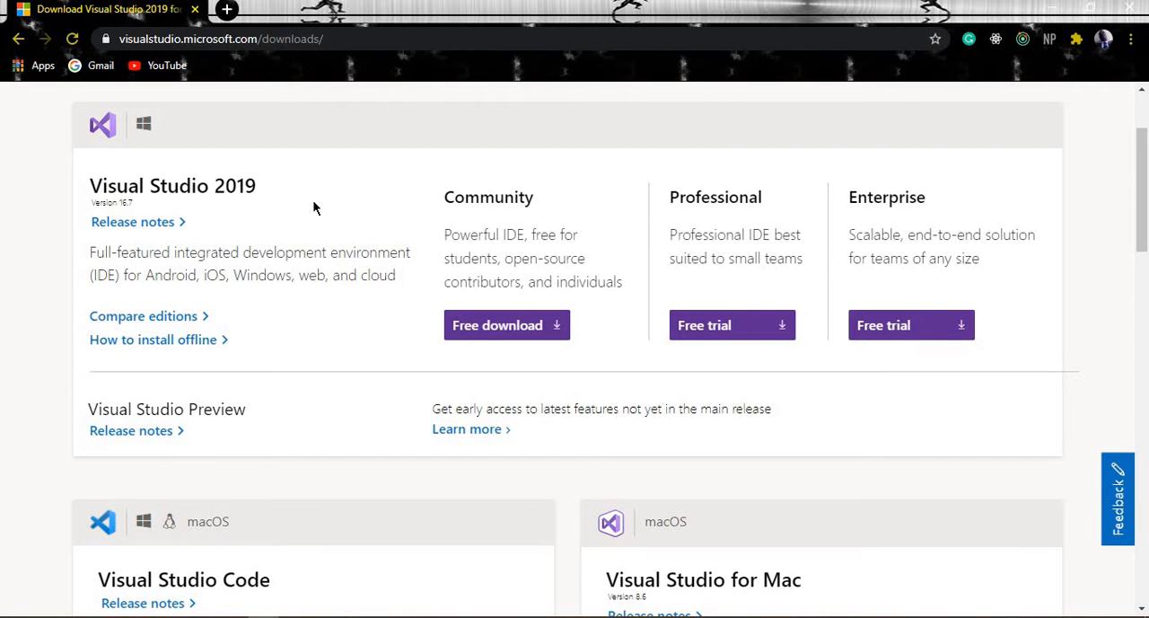
pyautogui.scroll(1, 314, 200)
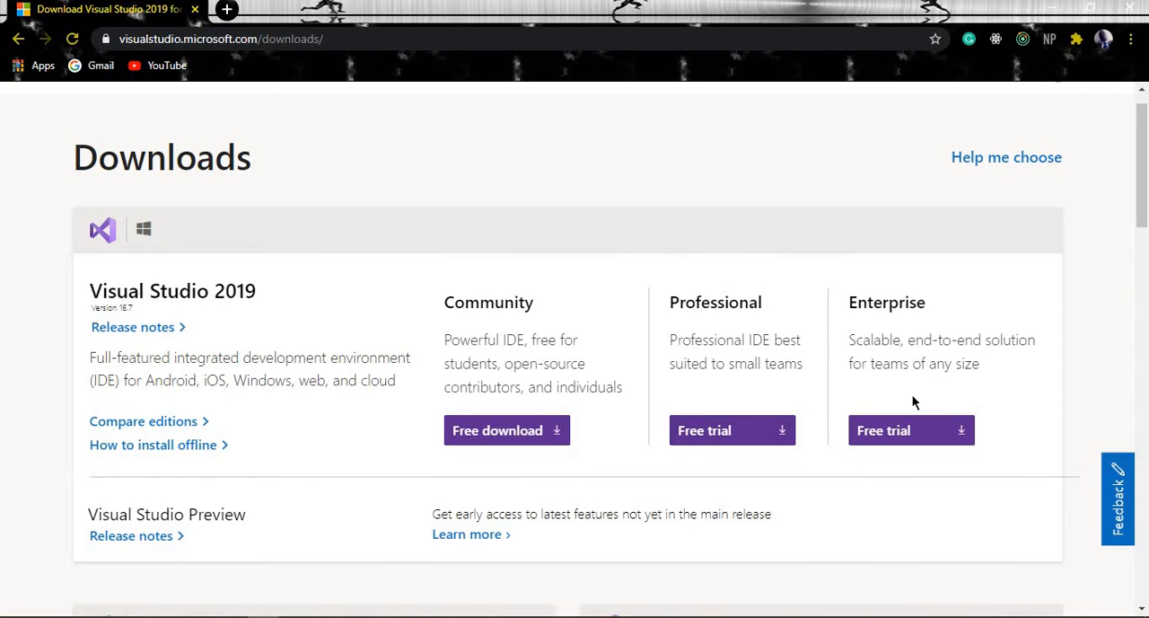
pyautogui.click(516, 434)
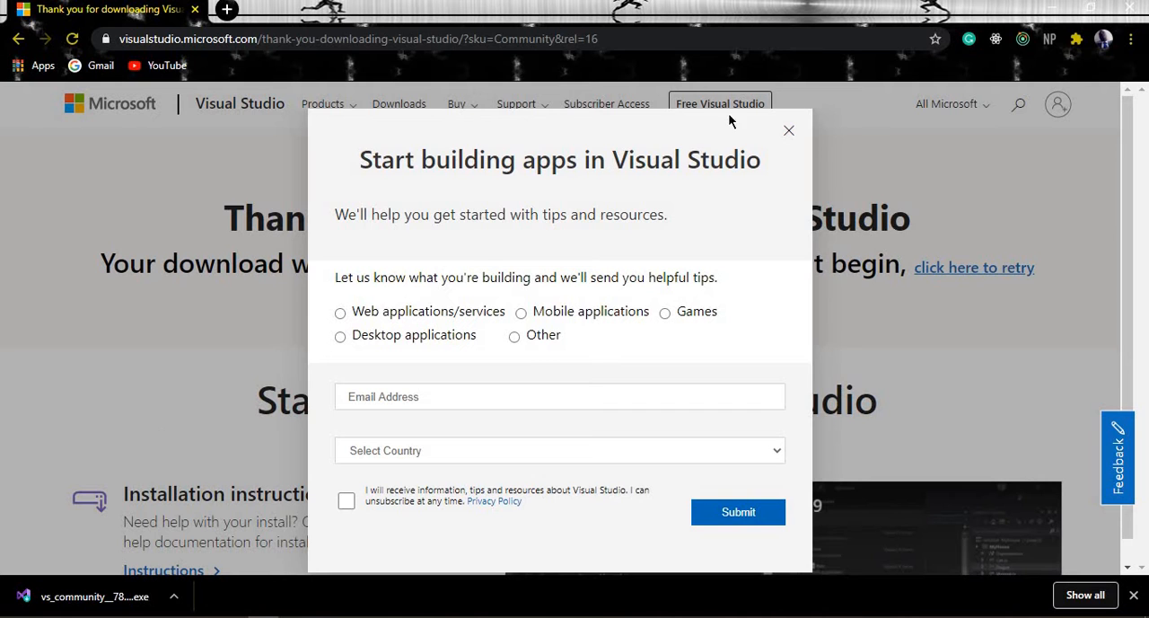
pyautogui.click(789, 132)
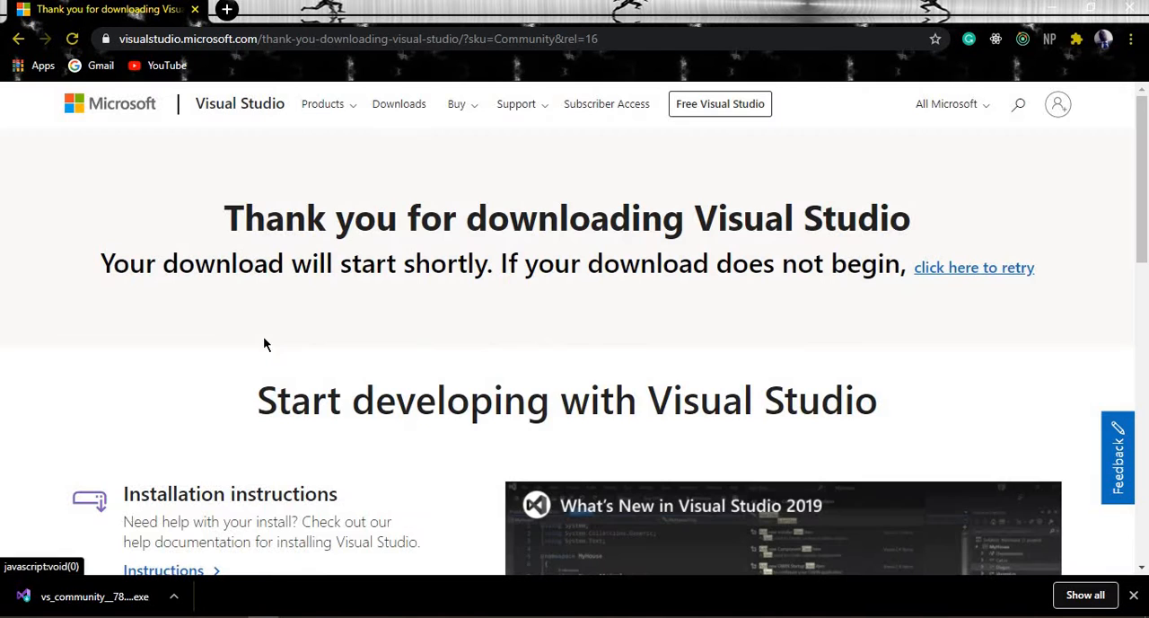
# Run the downloaded vs_community installer, allowing it past SmartScreen, and continue with the Visual Studio Installer setup
pyautogui.click(93, 598)
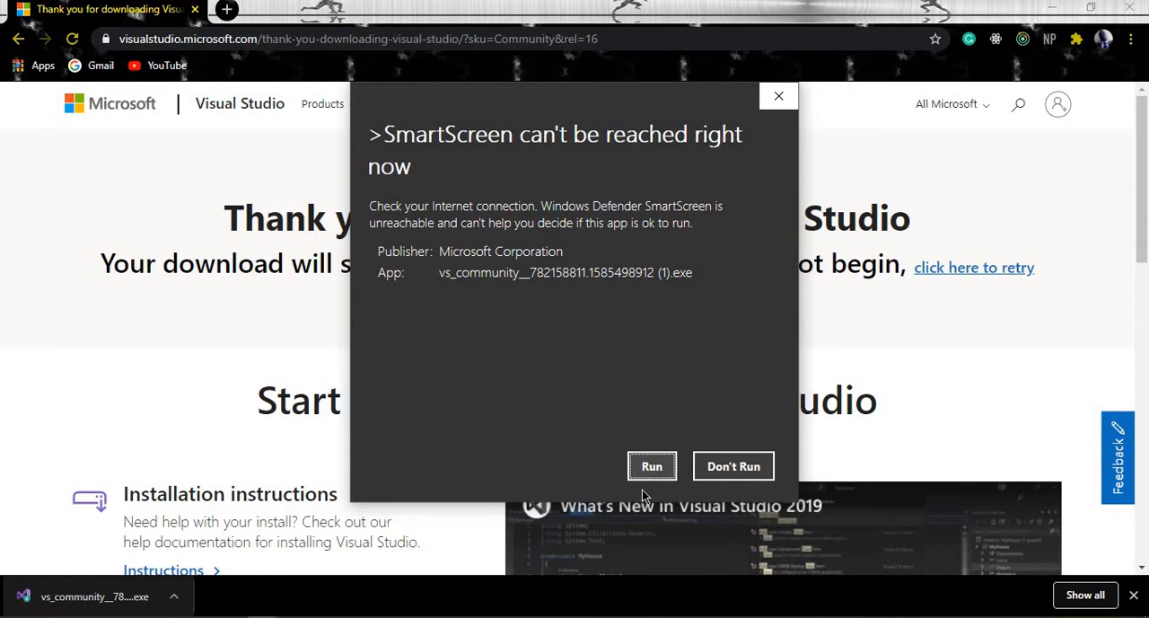
pyautogui.click(652, 465)
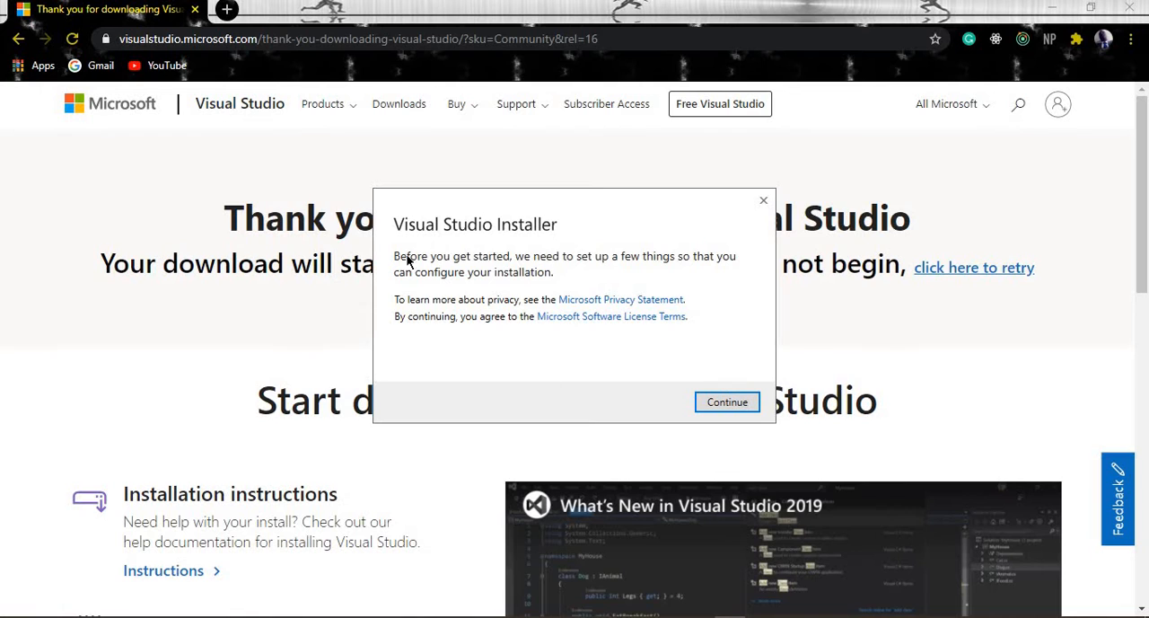
pyautogui.moveTo(518, 203); pyautogui.dragTo(494, 205)
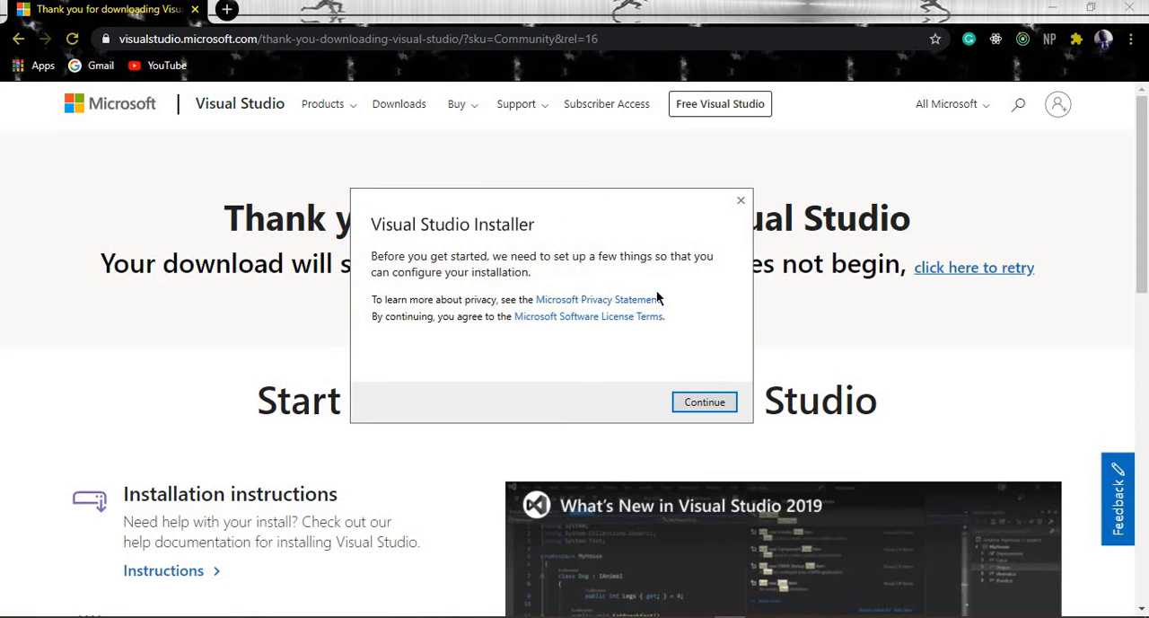
pyautogui.click(705, 402)
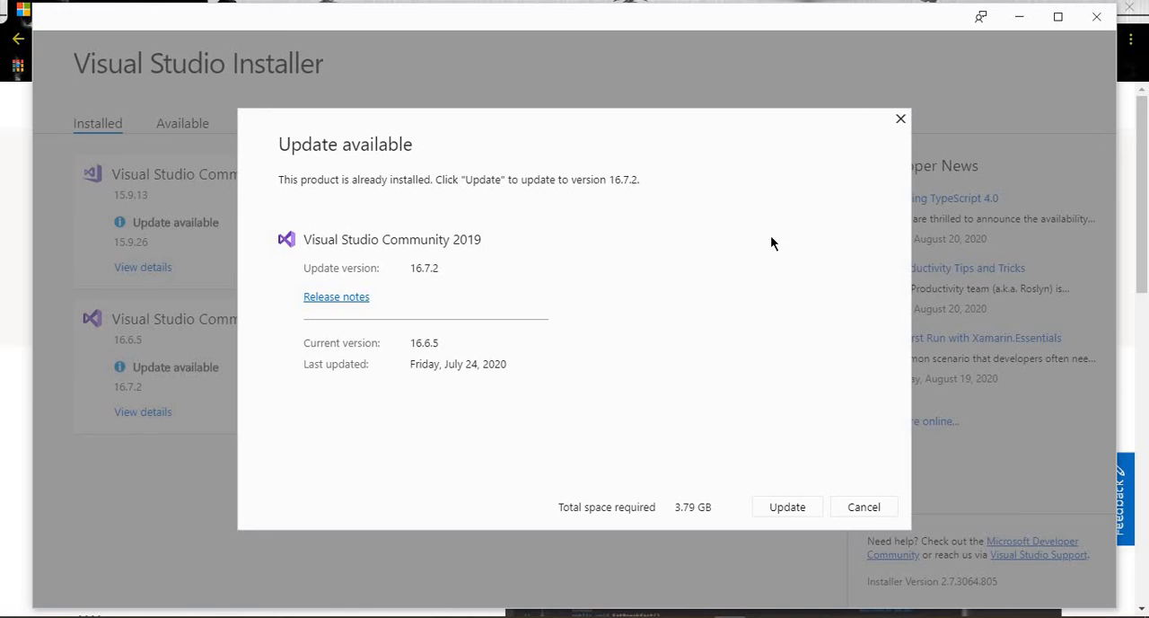
# Dismiss the update offer and open the Modify options for the installed Visual Studio Community 2019
pyautogui.click(900, 119)
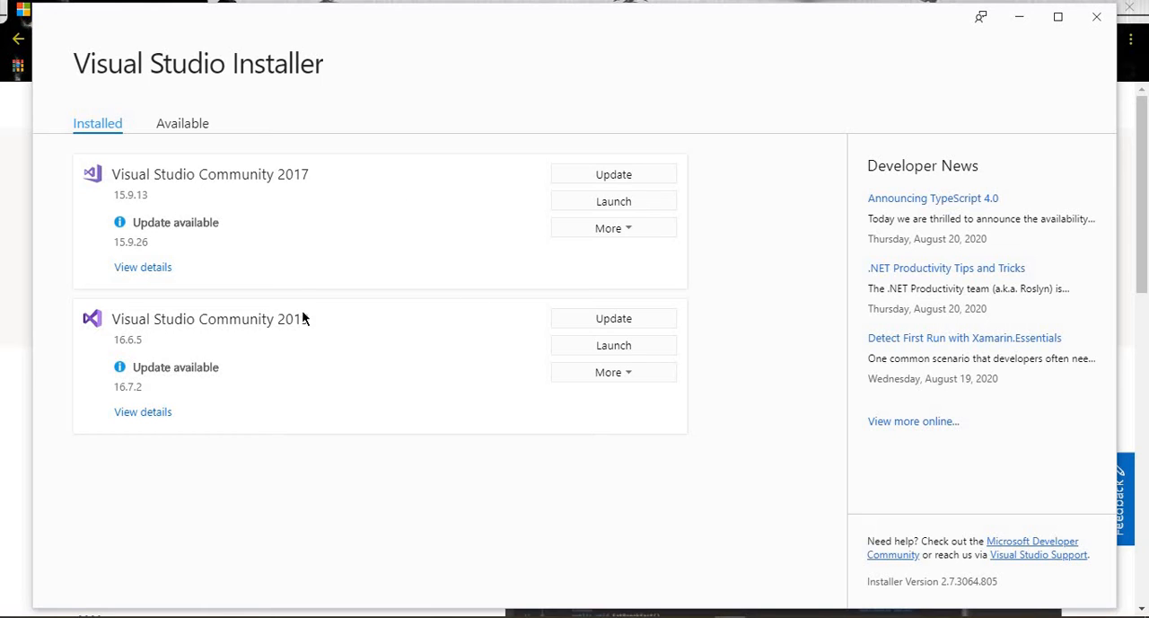
pyautogui.click(607, 352)
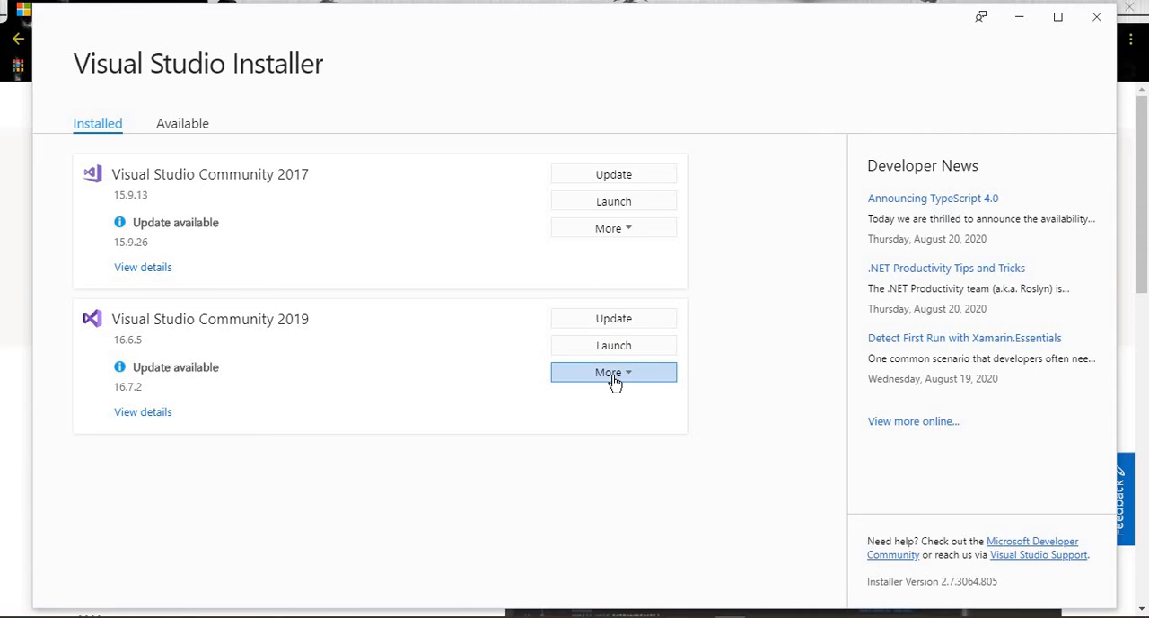
pyautogui.click(613, 381)
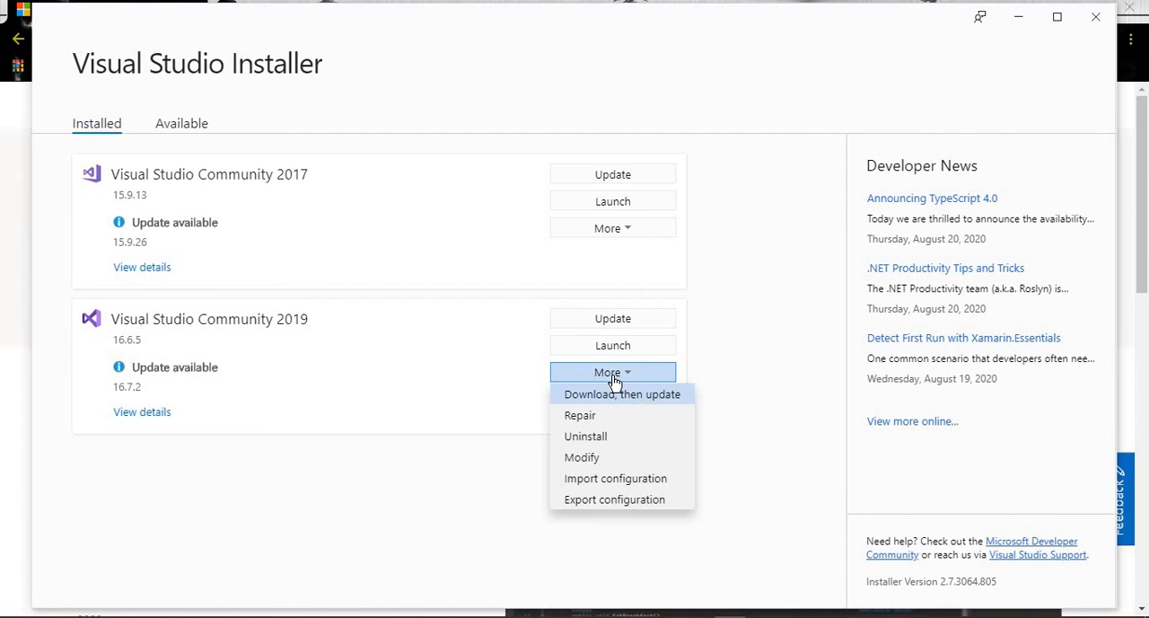
pyautogui.click(601, 459)
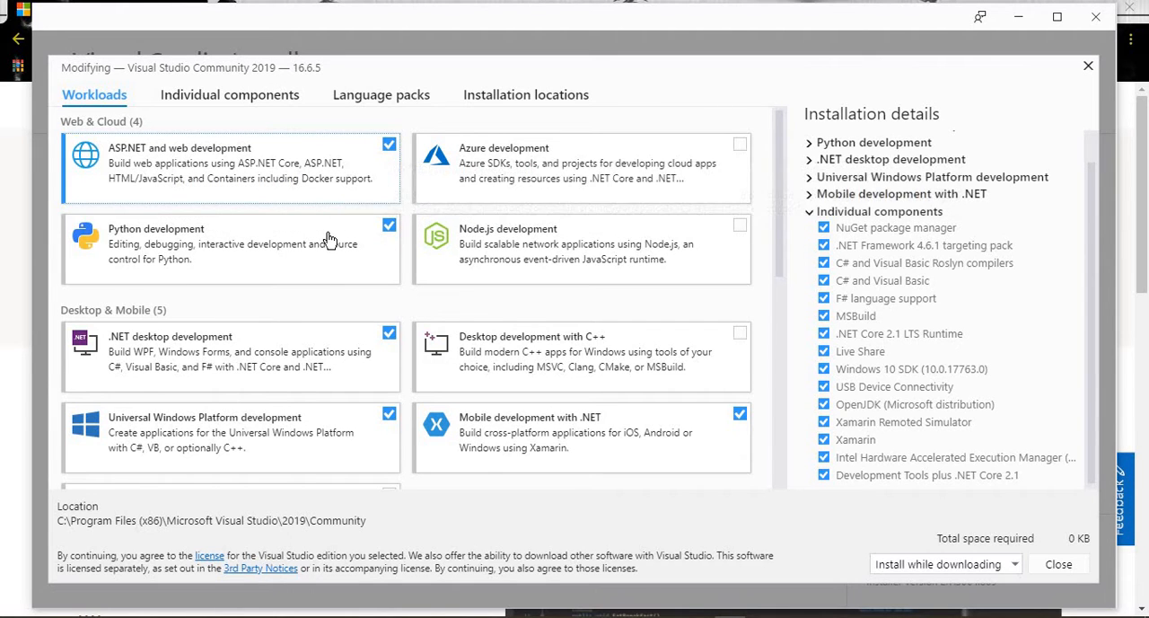
# Review the web, cloud, desktop and mobile workloads offered for Visual Studio Community 2019, and close the modification view without changes
pyautogui.scroll(-3, 395, 310)
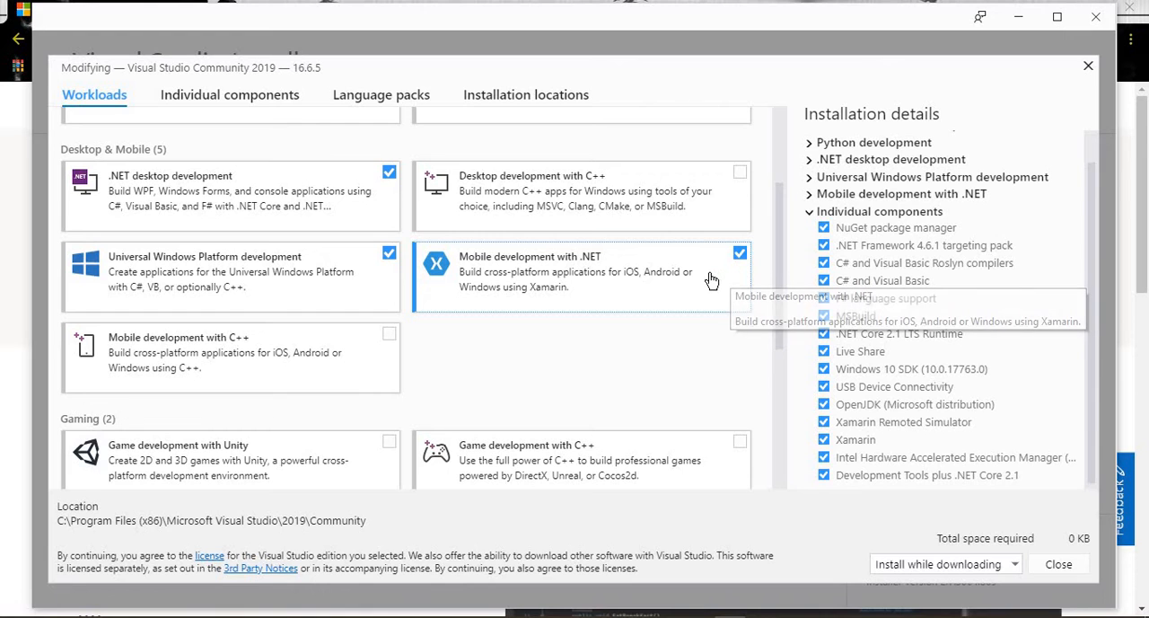
pyautogui.scroll(3, 481, 382)
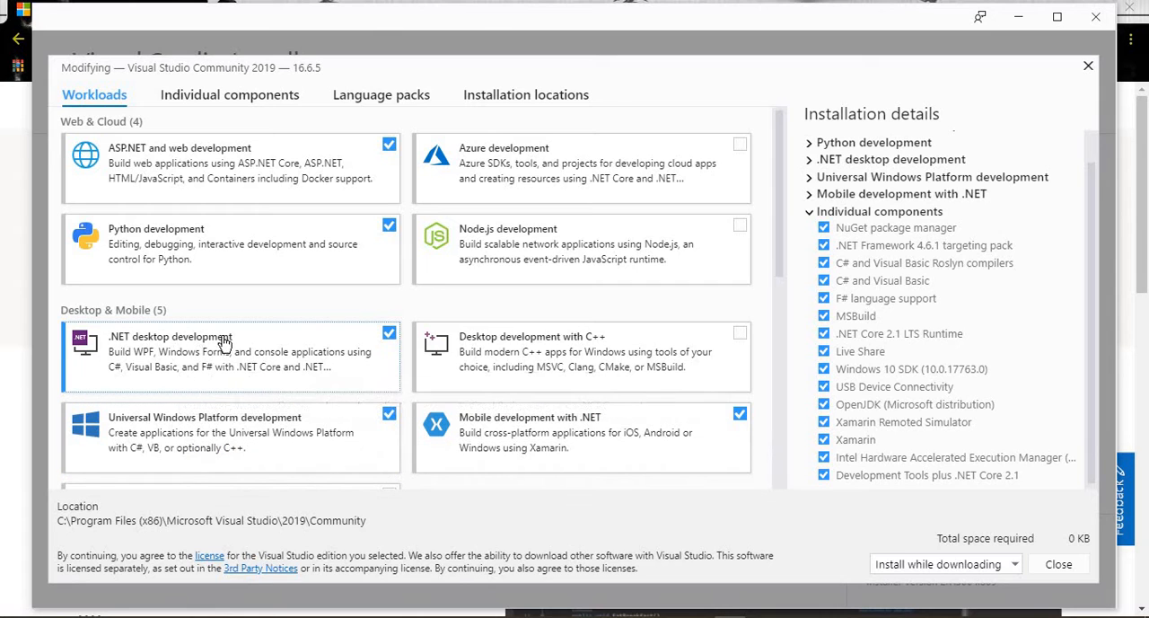
pyautogui.scroll(-5, 184, 284)
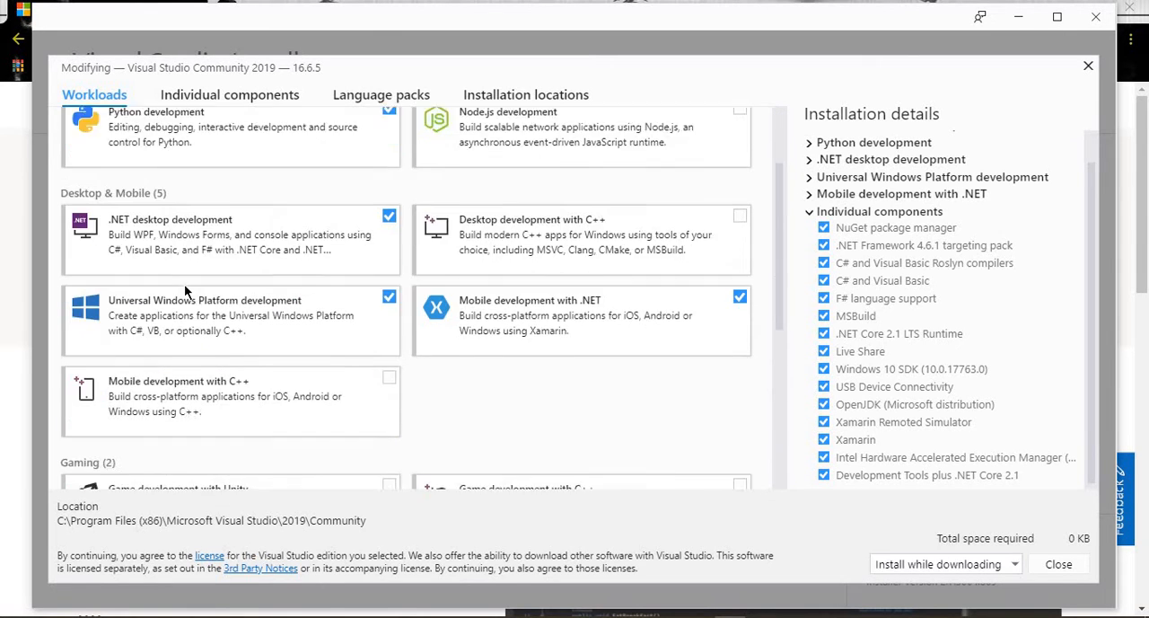
pyautogui.scroll(5, 390, 226)
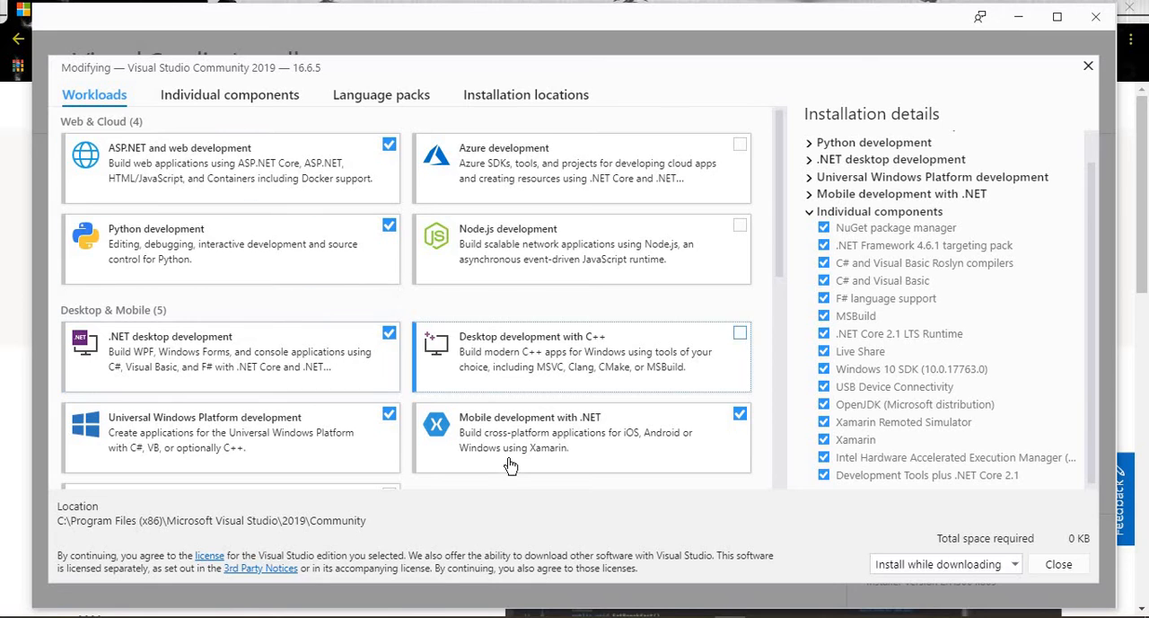
pyautogui.scroll(-3, 505, 464)
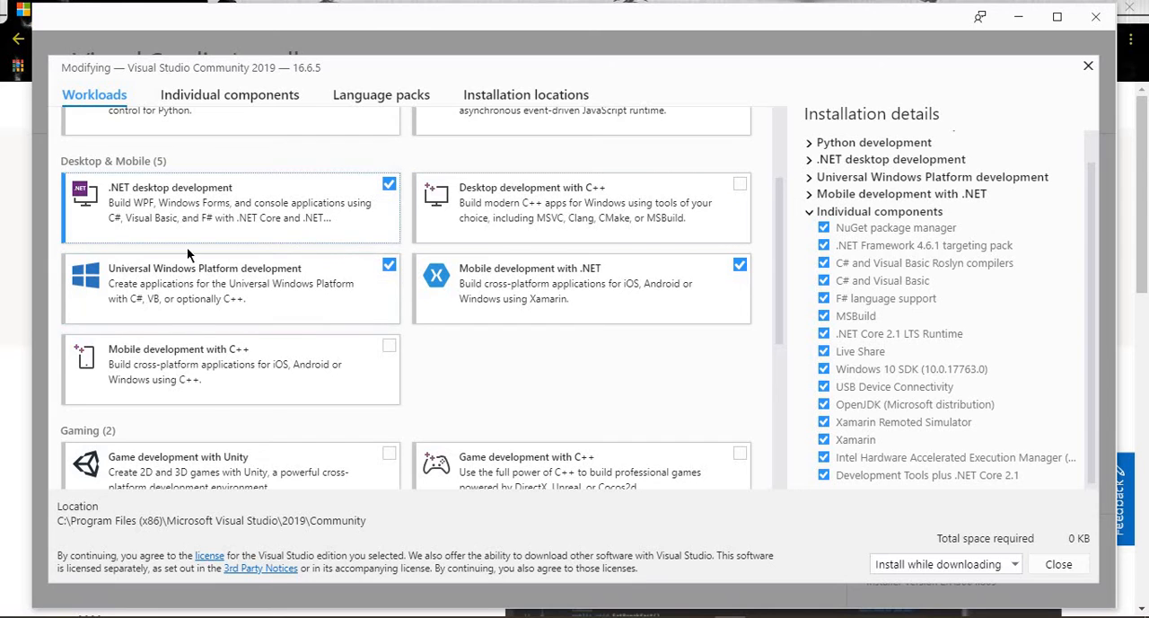
pyautogui.scroll(3, 264, 269)
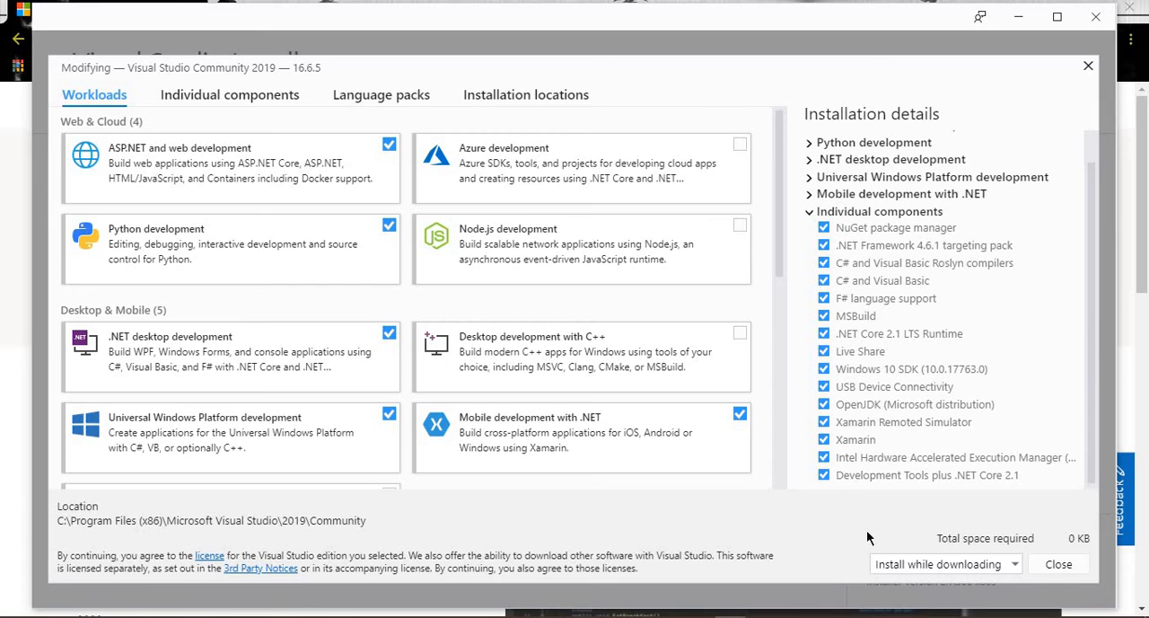
pyautogui.click(1056, 566)
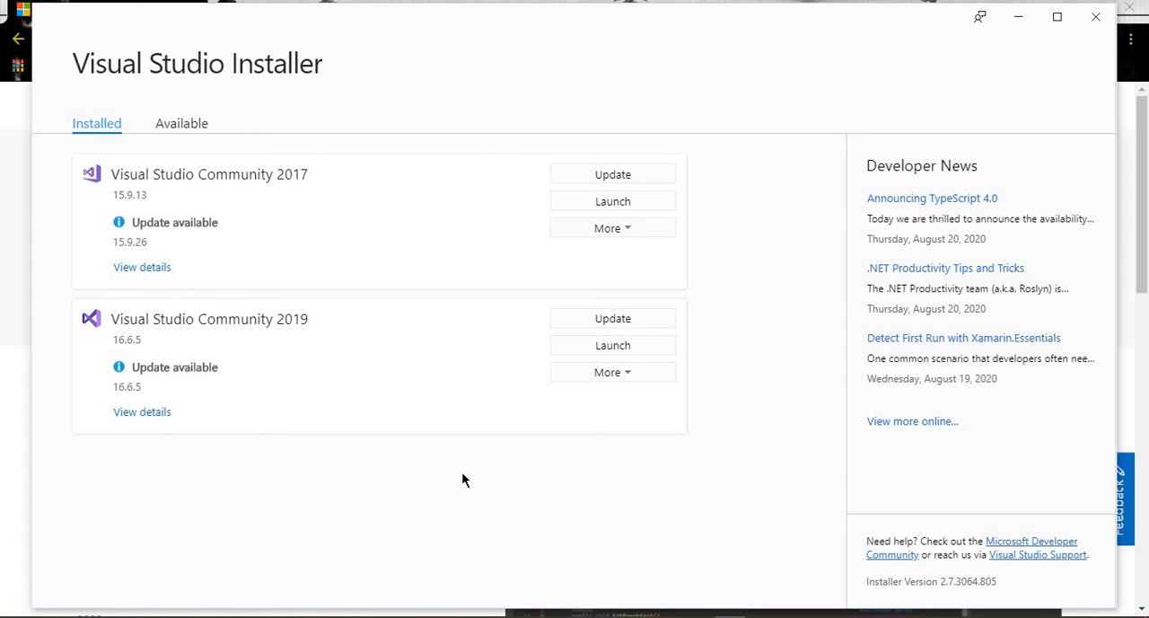
# Launch Visual Studio Community 2019 from the installer and start creating a new project
pyautogui.click(613, 350)
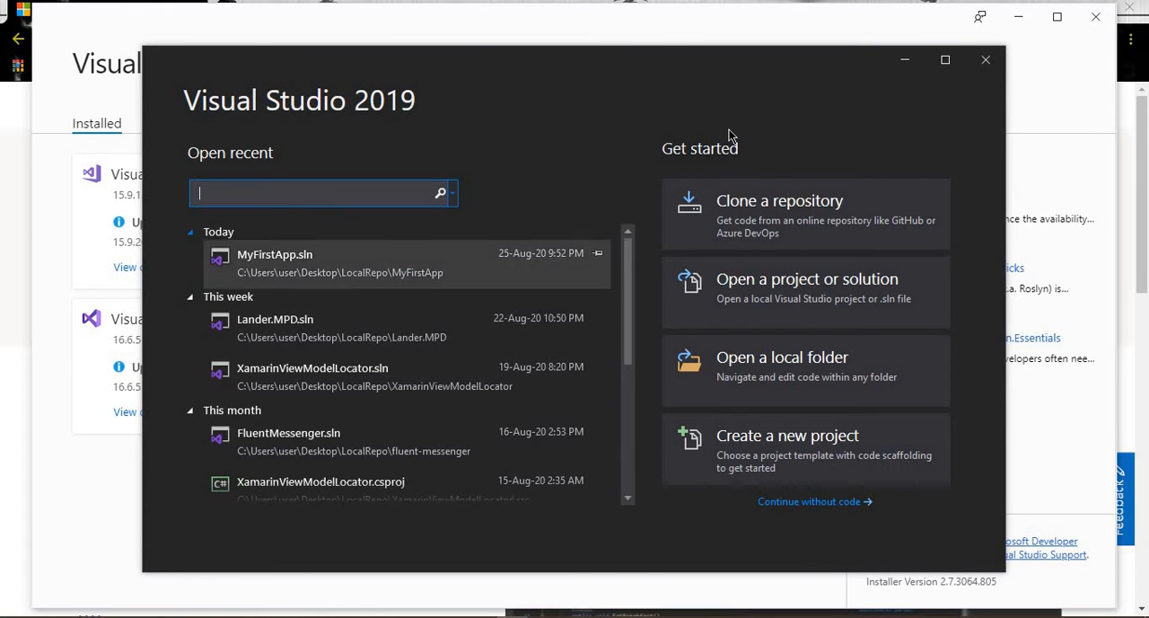
pyautogui.click(793, 455)
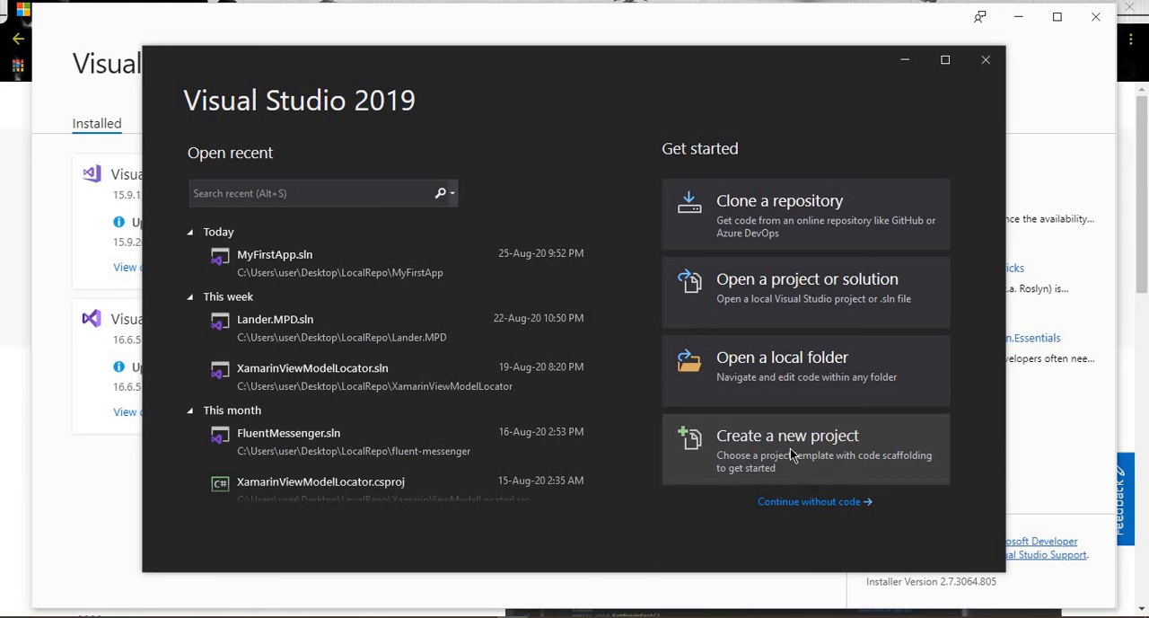
pyautogui.click(790, 454)
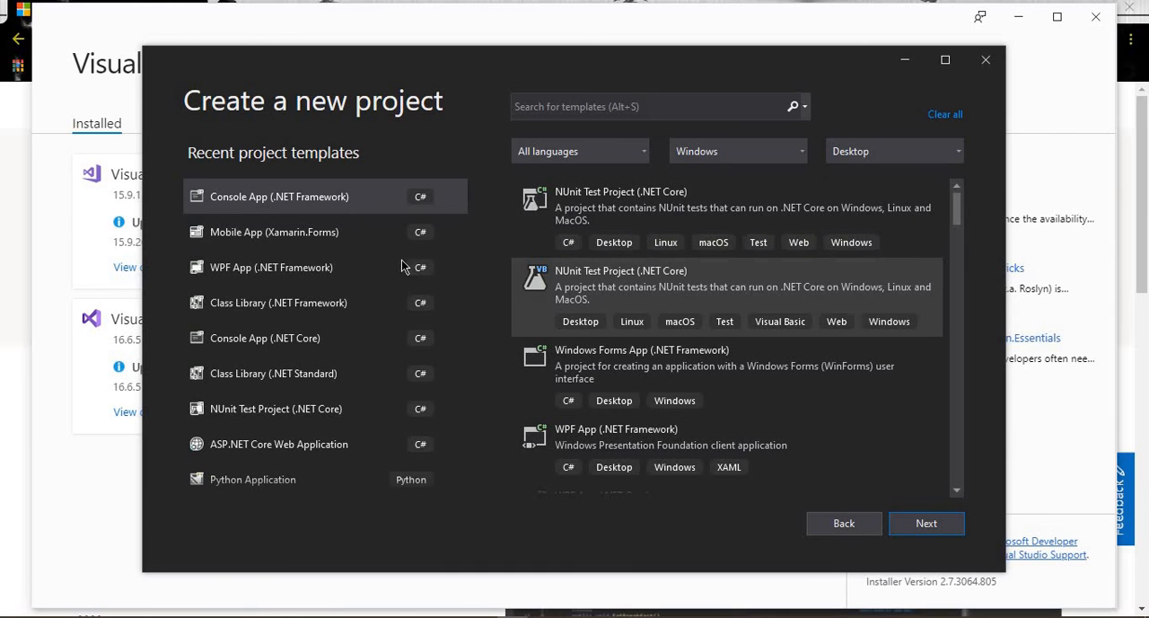
# Search the project templates for "console" and choose the C# Console App (.NET Framework) template for the new project
pyautogui.click(626, 108)
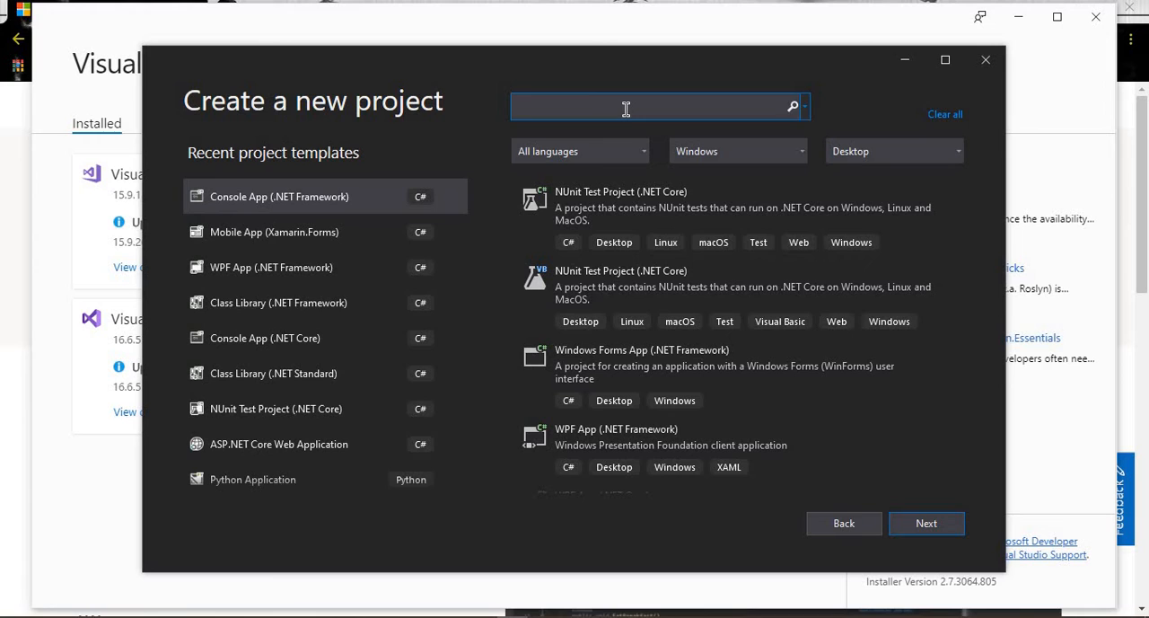
pyautogui.write('console')
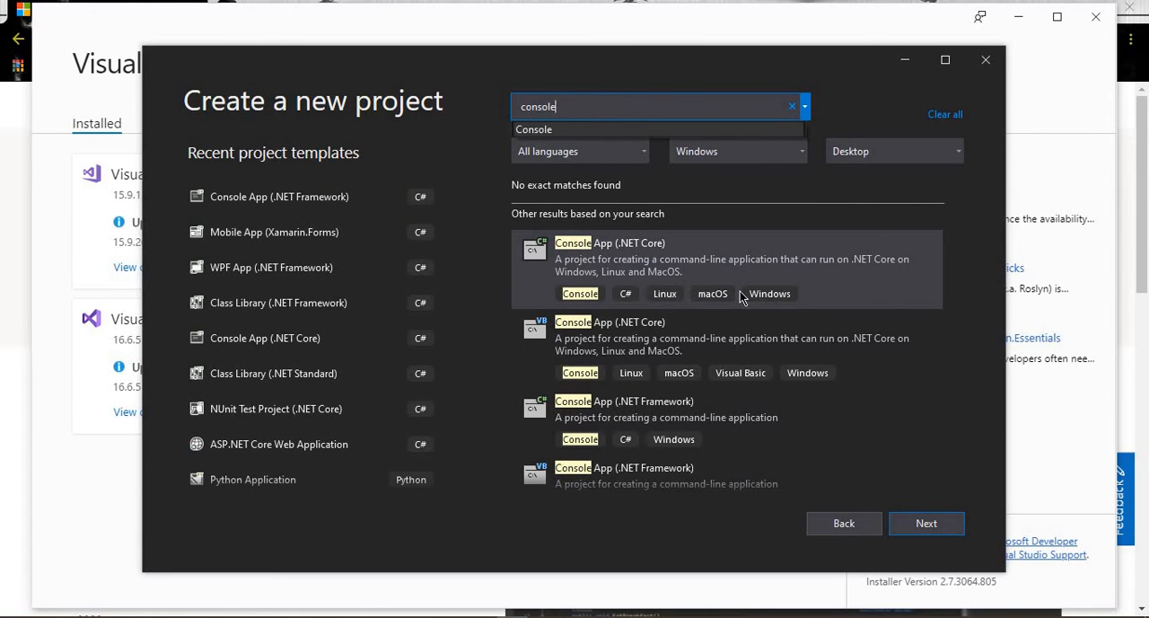
pyautogui.click(643, 413)
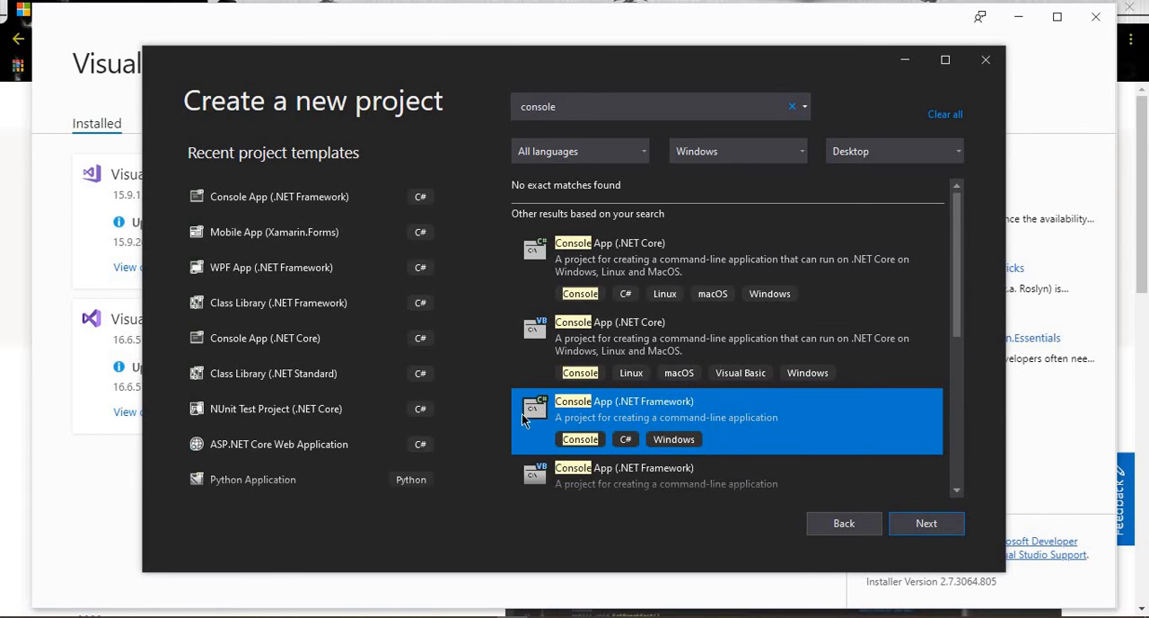
pyautogui.click(925, 525)
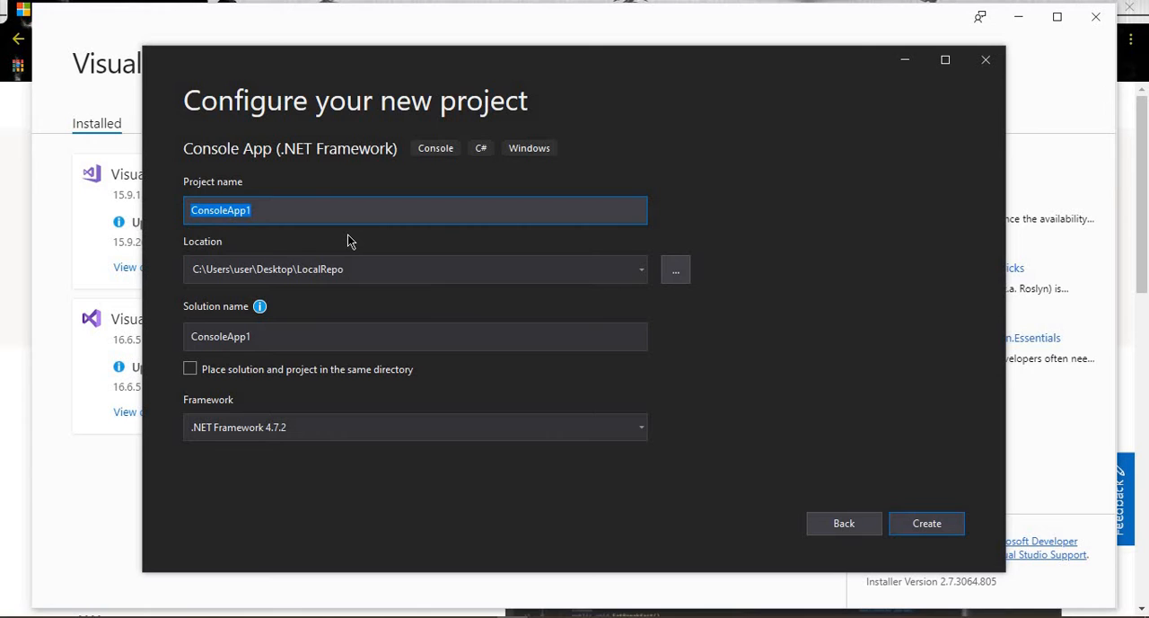
# Name the new project FirstApp
pyautogui.write('MyFi')
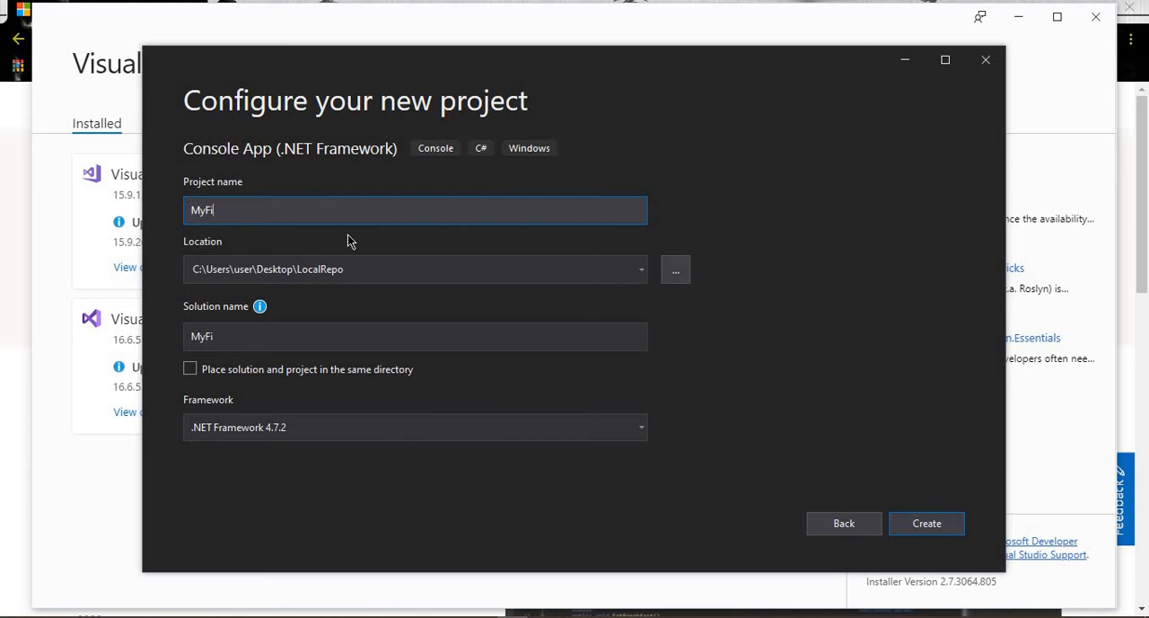
pyautogui.press('BackSpace')
pyautogui.press('BackSpace')
pyautogui.press('BackSpace')
pyautogui.press('BackSpace')
pyautogui.write('FirstApp')
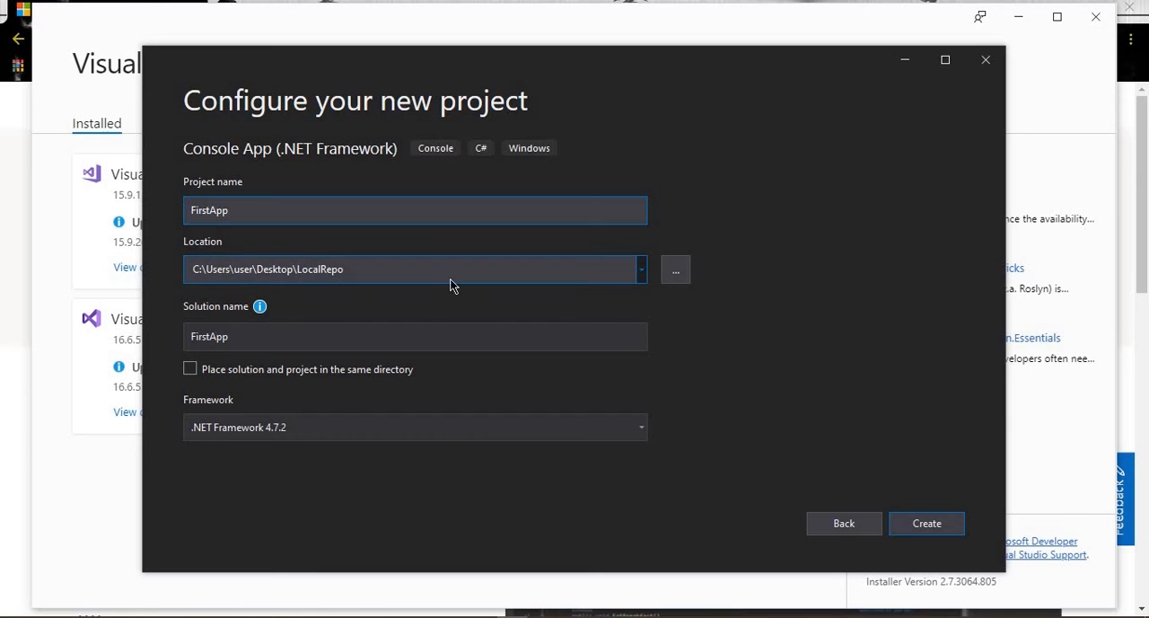
# Browse for the project location and select the LocalRepo folder on the Desktop
pyautogui.click(678, 272)
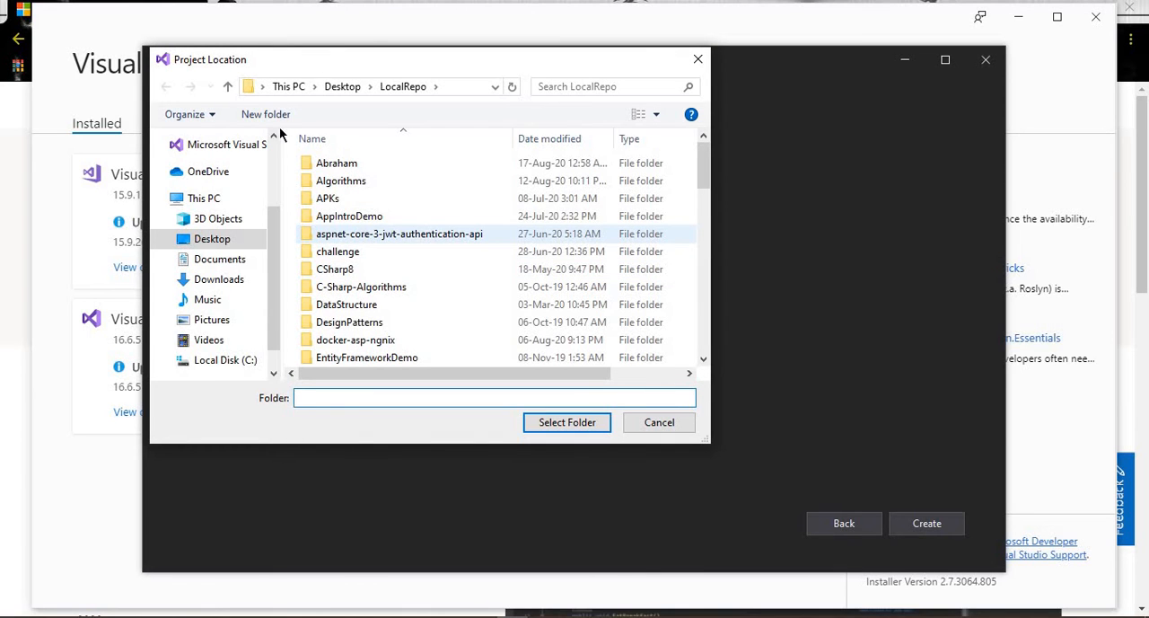
pyautogui.scroll(-4, 378, 270)
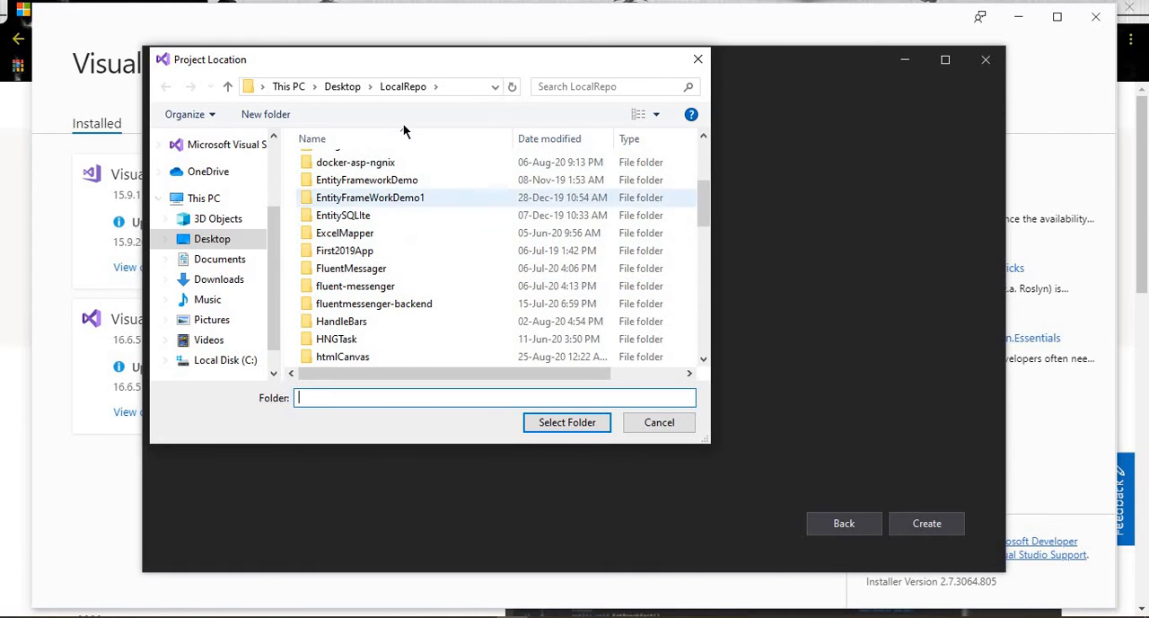
pyautogui.click(566, 422)
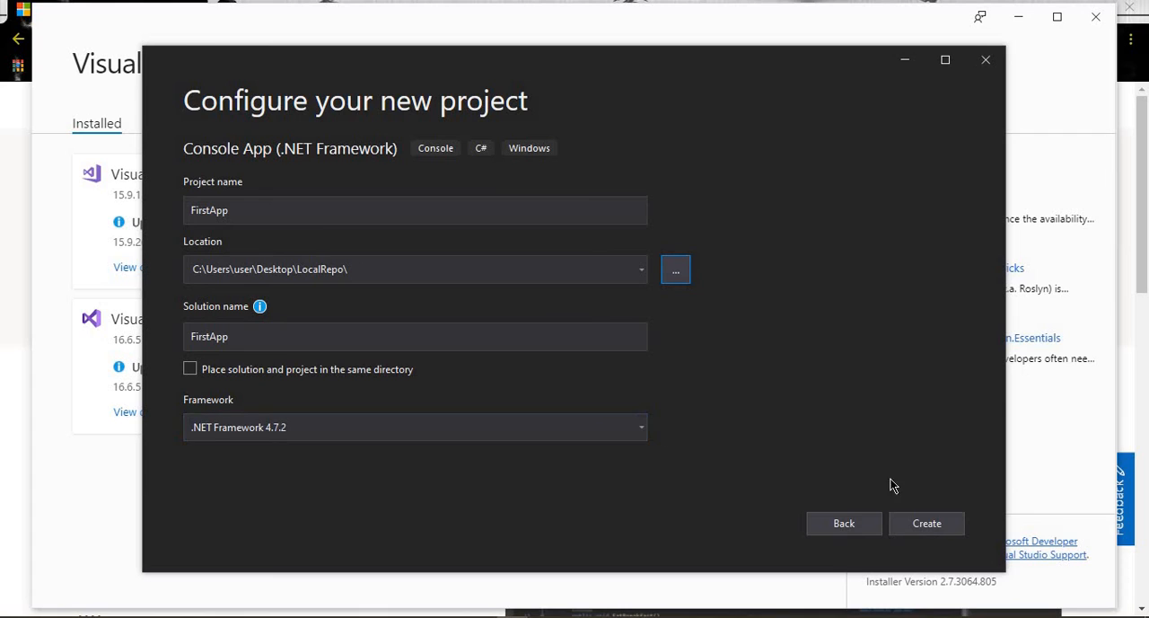
# Create the FirstApp project with the configured settings and maximize the development environment's window
pyautogui.click(925, 523)
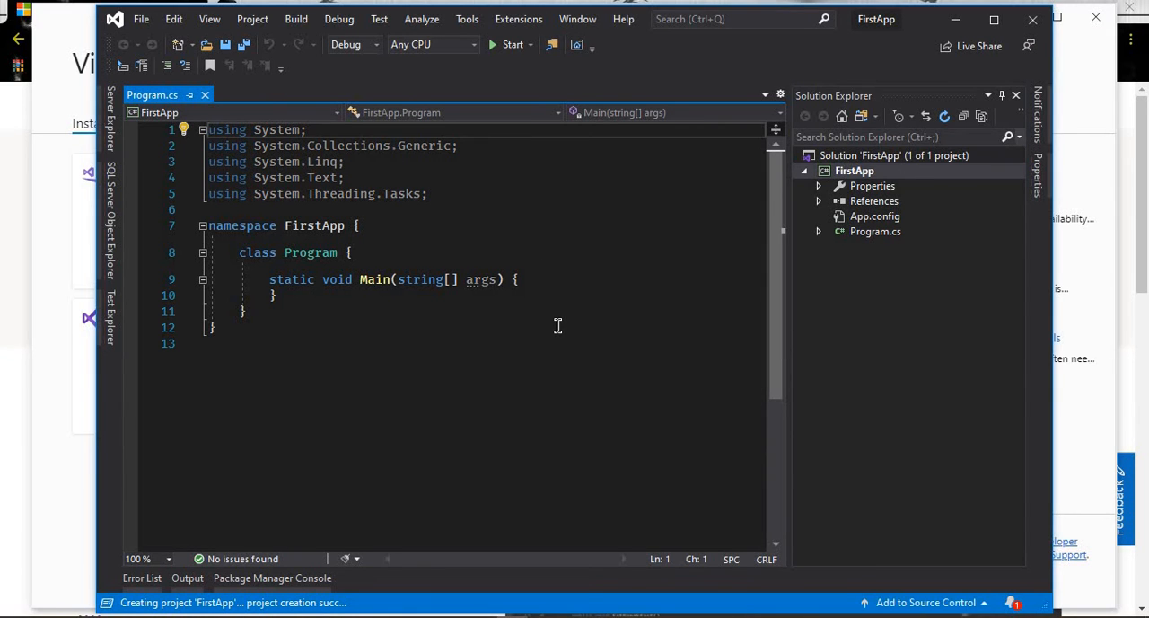
pyautogui.click(993, 21)
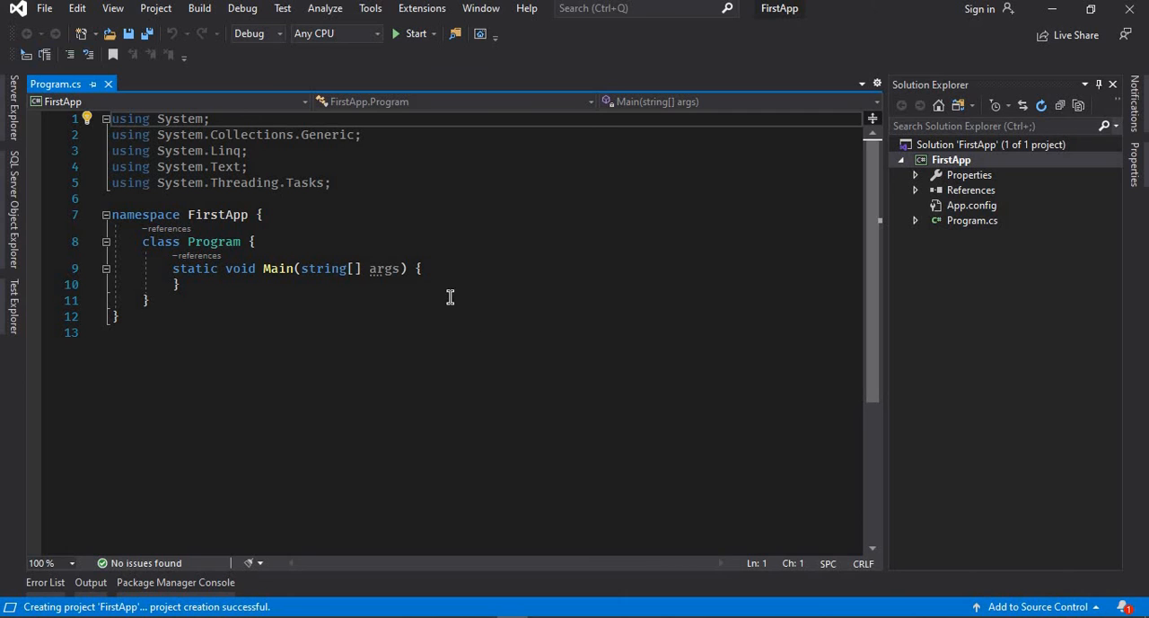
# Start a Console.WriteLine call with an empty string argument on a new line inside the Main method
pyautogui.click(445, 269)
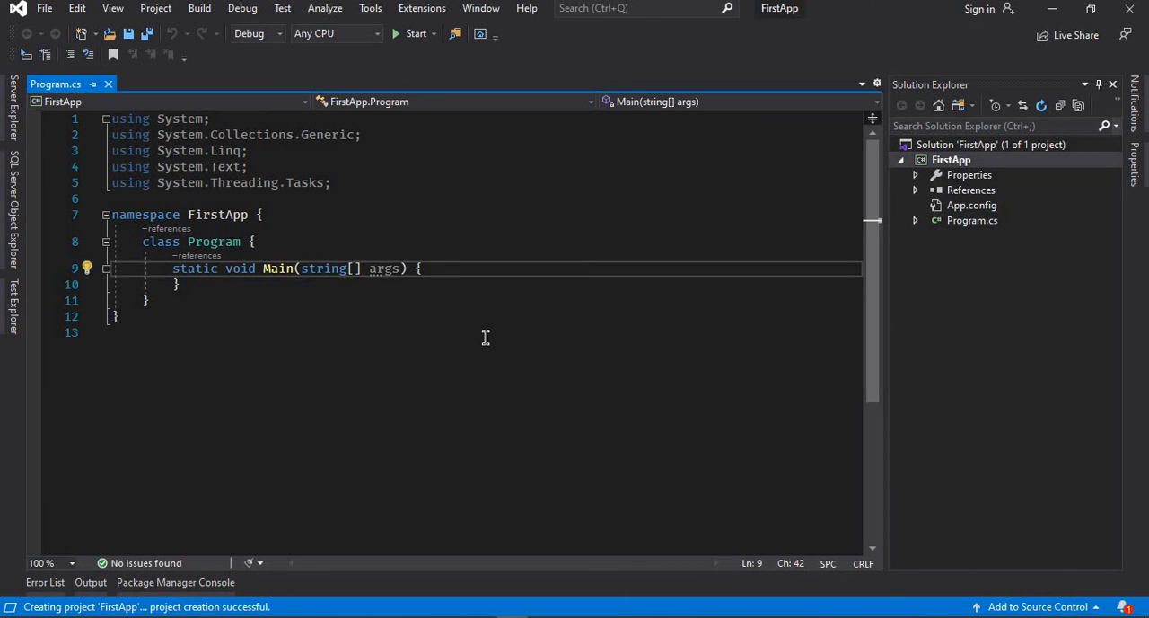
pyautogui.press('Return')
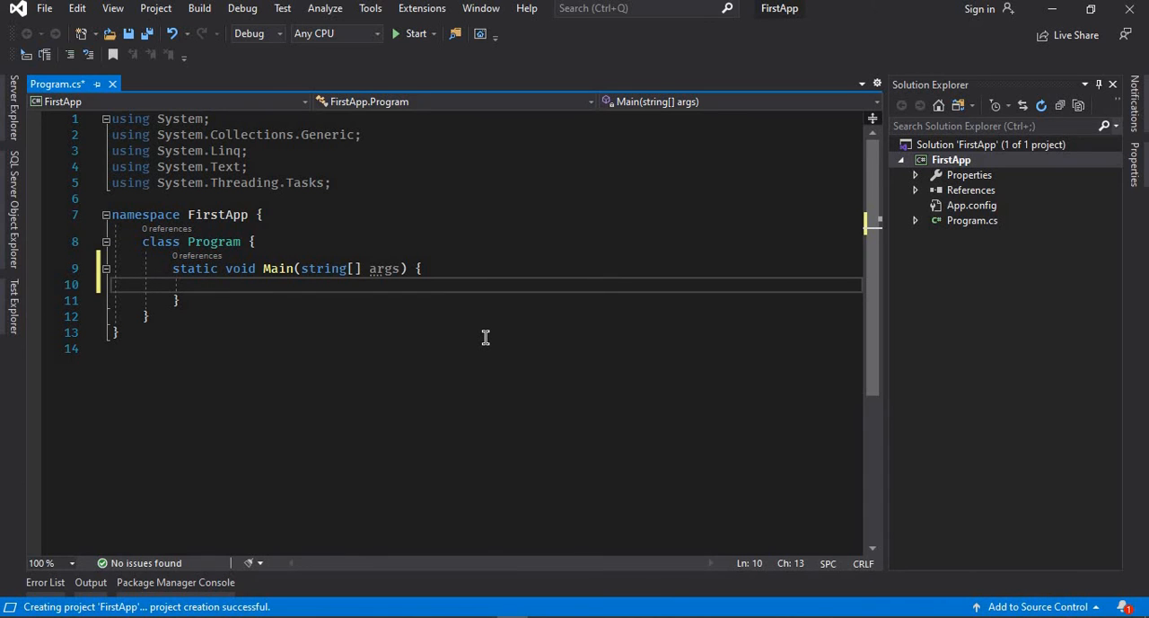
pyautogui.write('Console')
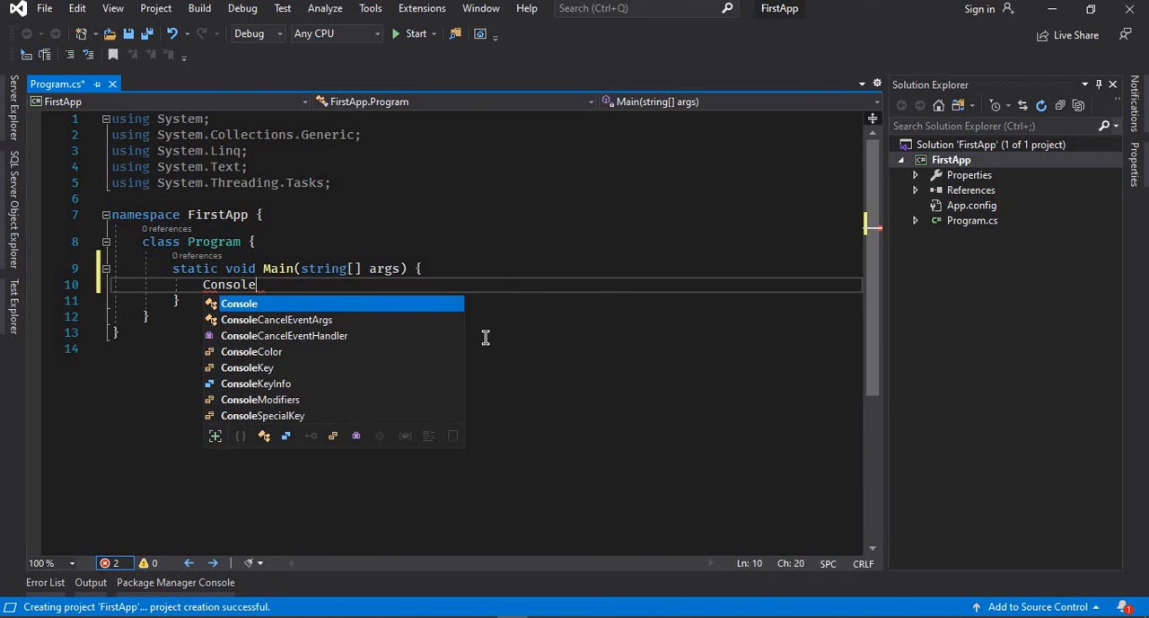
pyautogui.press('Escape')
pyautogui.write('.Wri')
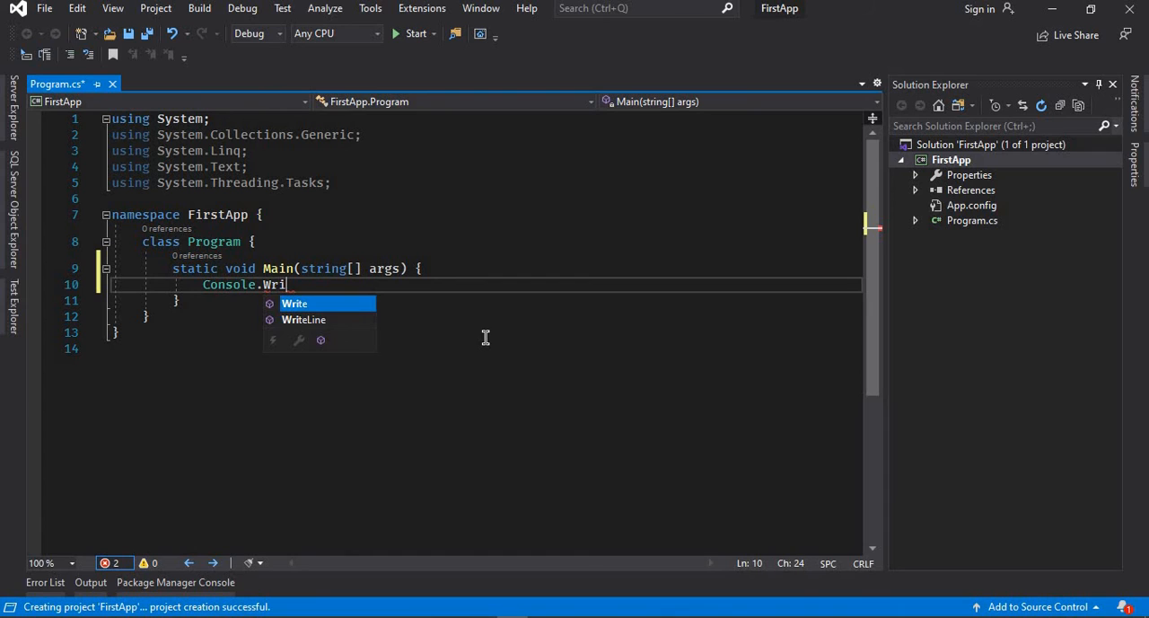
pyautogui.press('Escape')
pyautogui.write('teLine("')
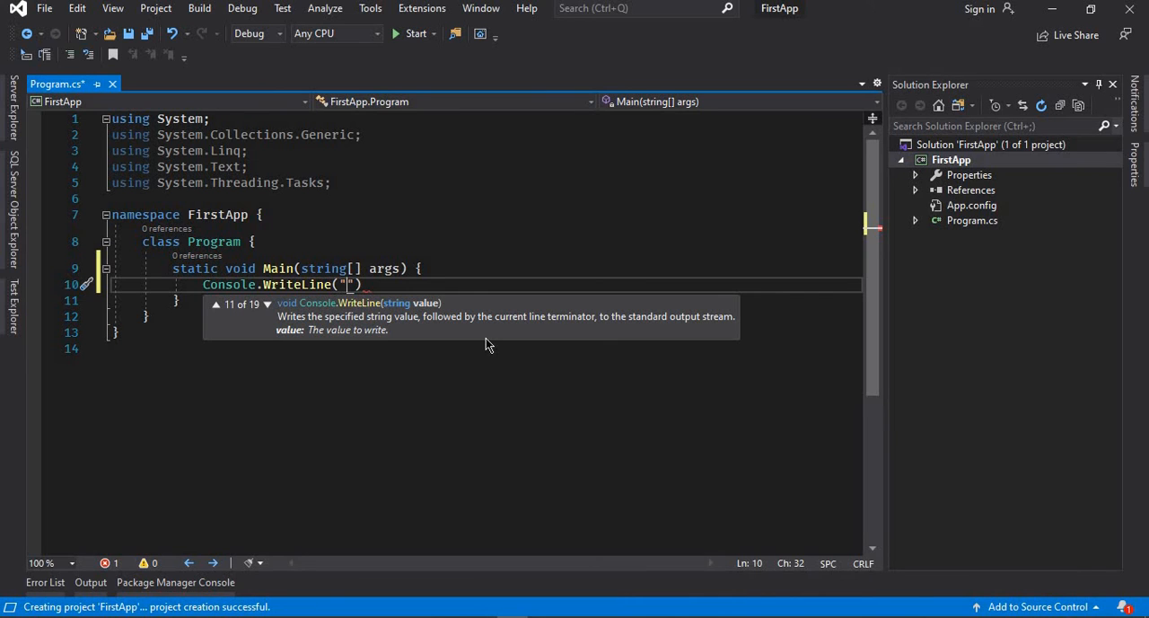
# Fill the WriteLine string with "Hello World. Welcome to Trainiton Software development training" and complete the statement with a semicolon
pyautogui.write('Hello')
pyautogui.press('BackSpace')
pyautogui.press('BackSpace')
pyautogui.write('lo Worl')
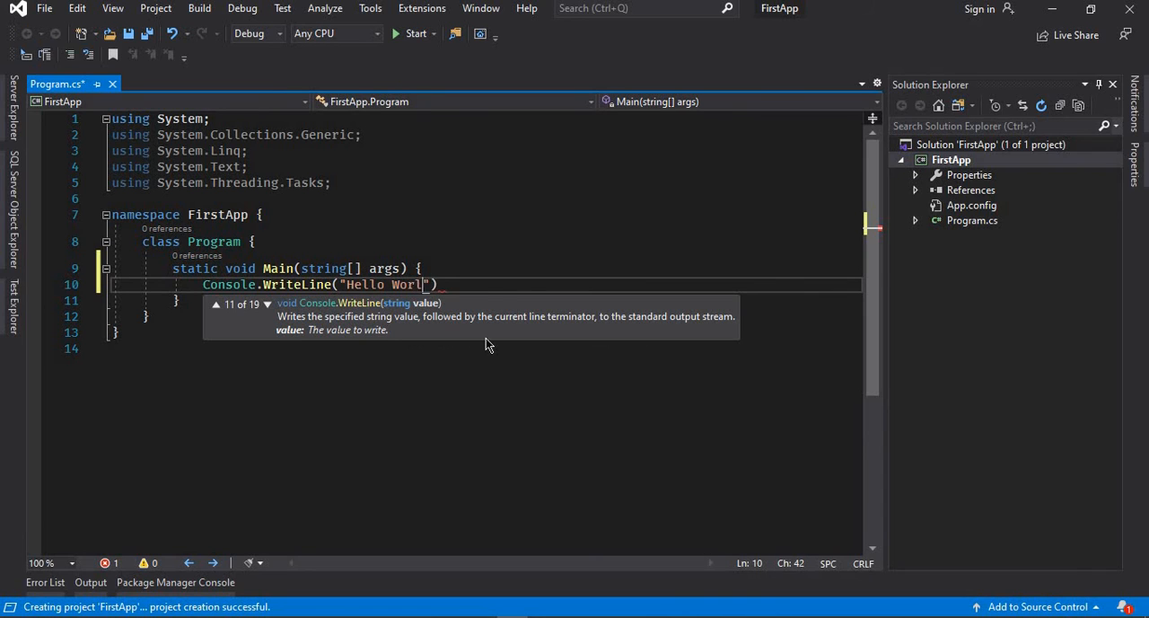
pyautogui.write('d. Welcome to ')
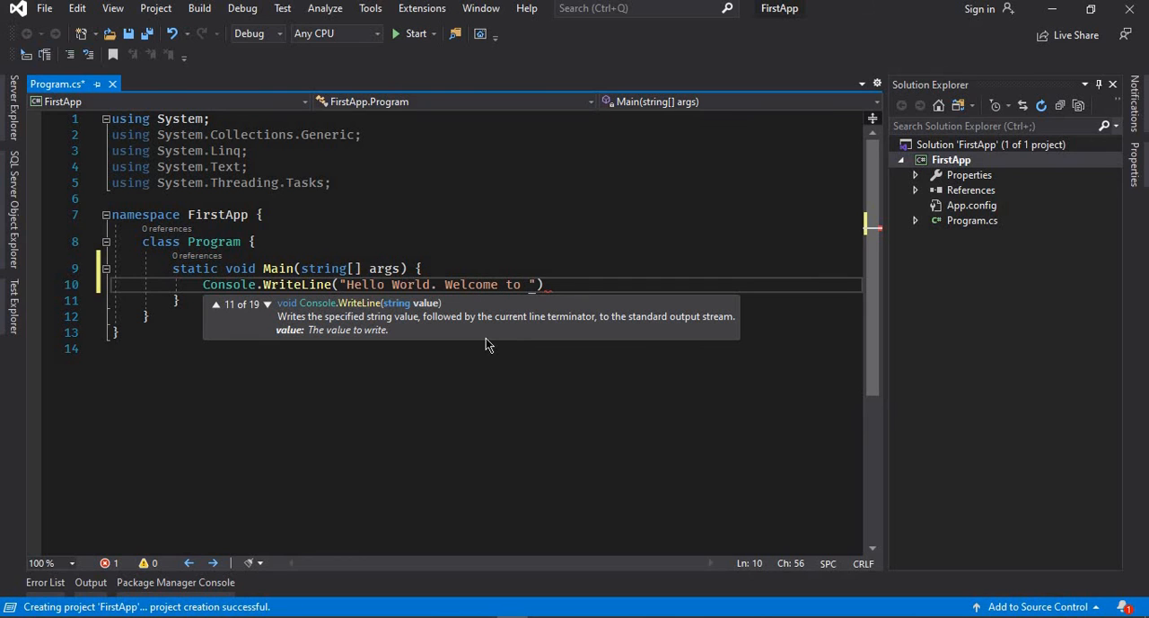
pyautogui.write('Trainiton ')
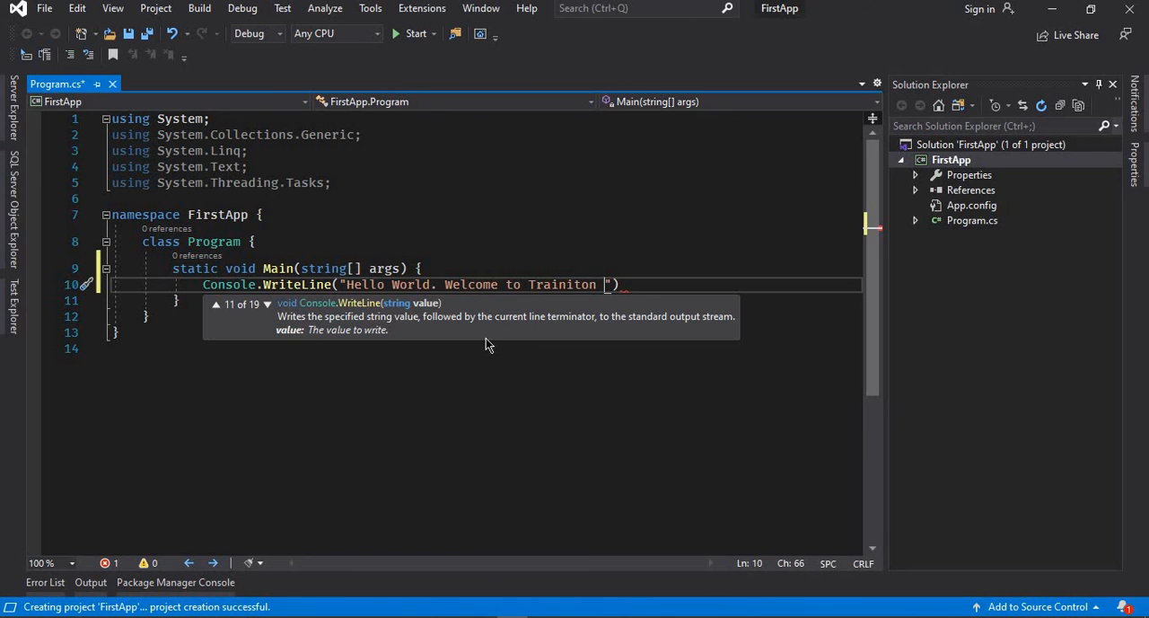
pyautogui.write('Software')
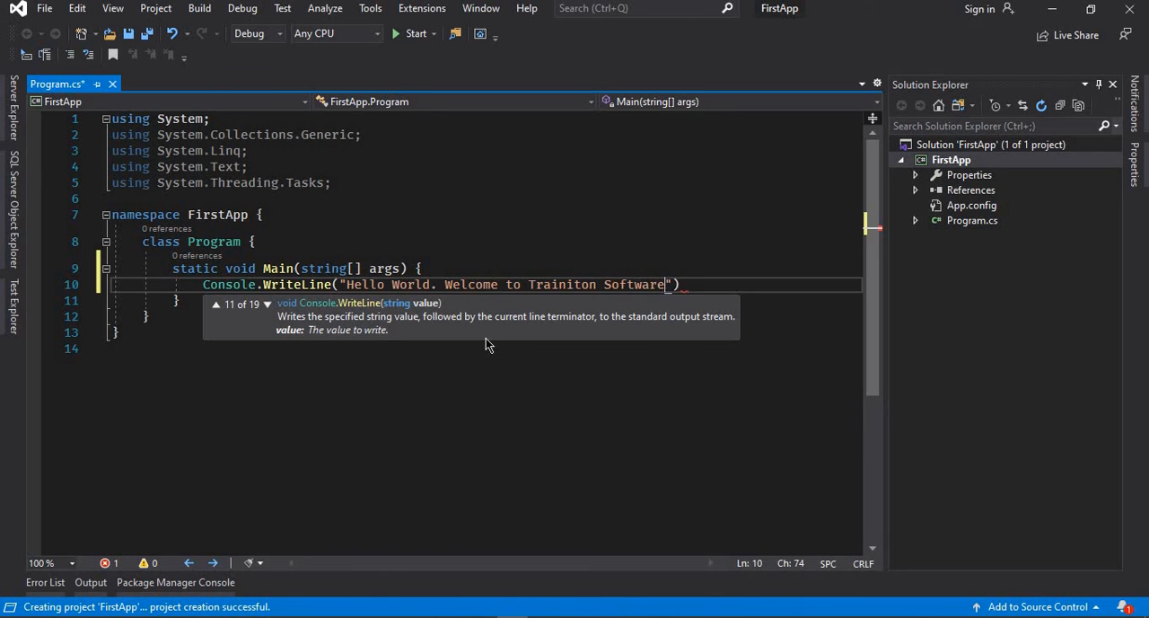
pyautogui.write(' develop')
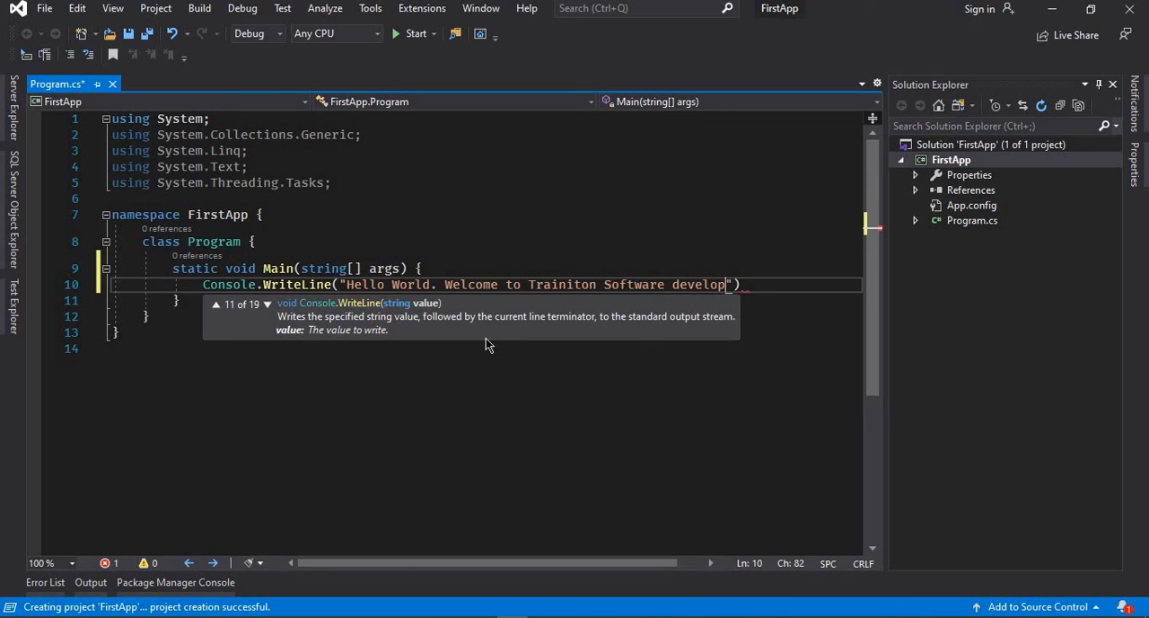
pyautogui.write('ment training')
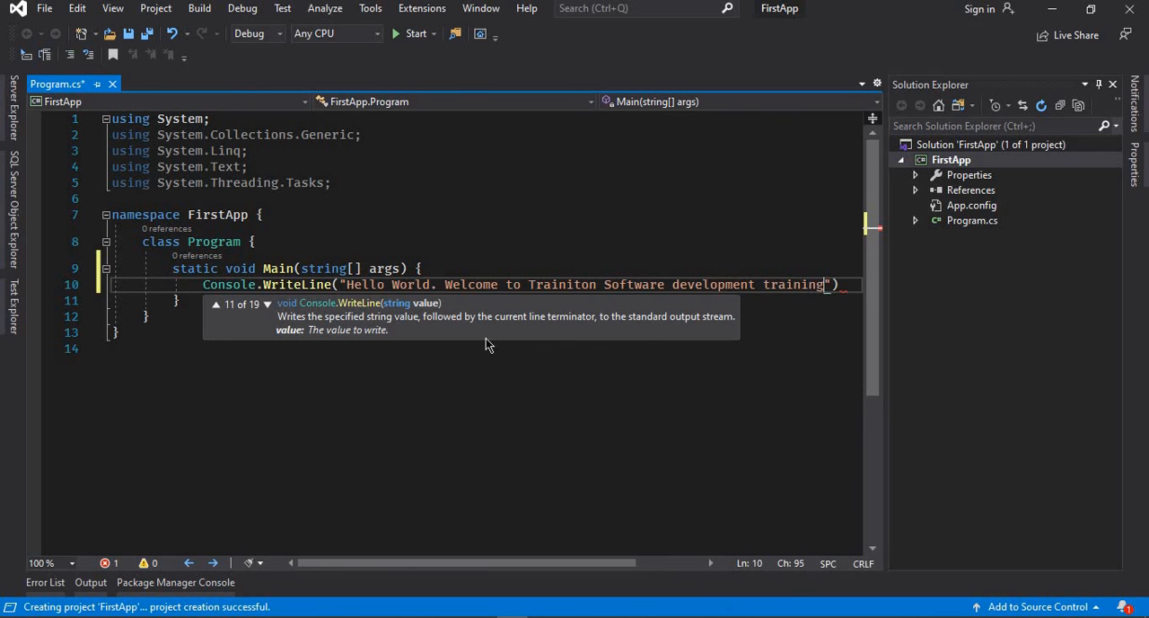
pyautogui.write('");')
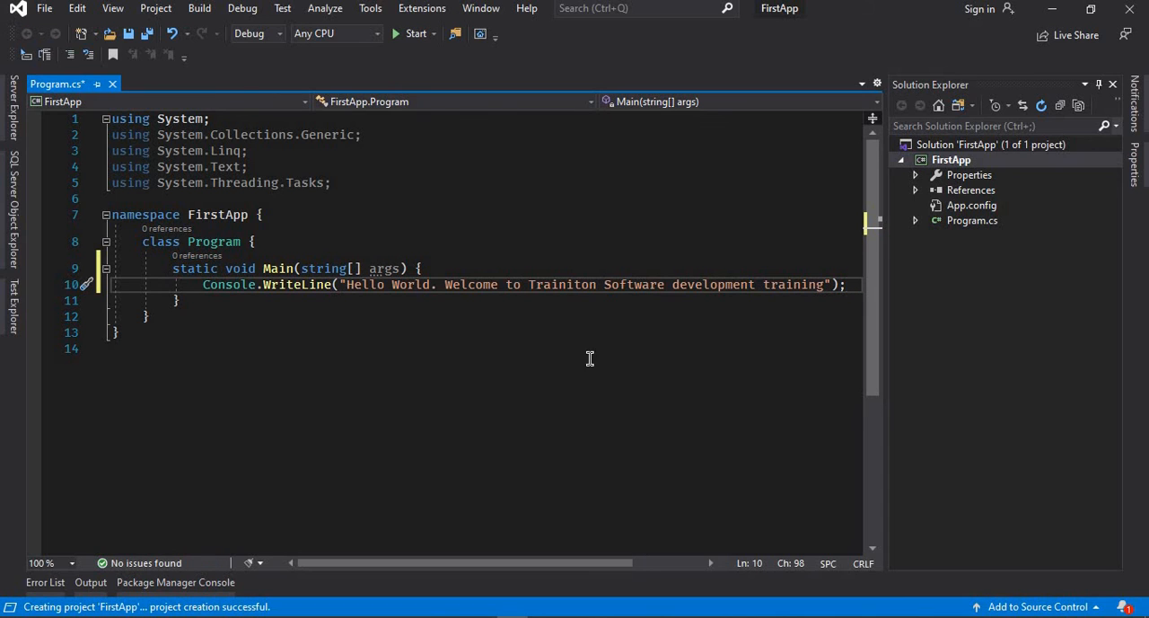
# Add the statement Console.ReadLine(); on a new line below the WriteLine statement
pyautogui.press('Return')
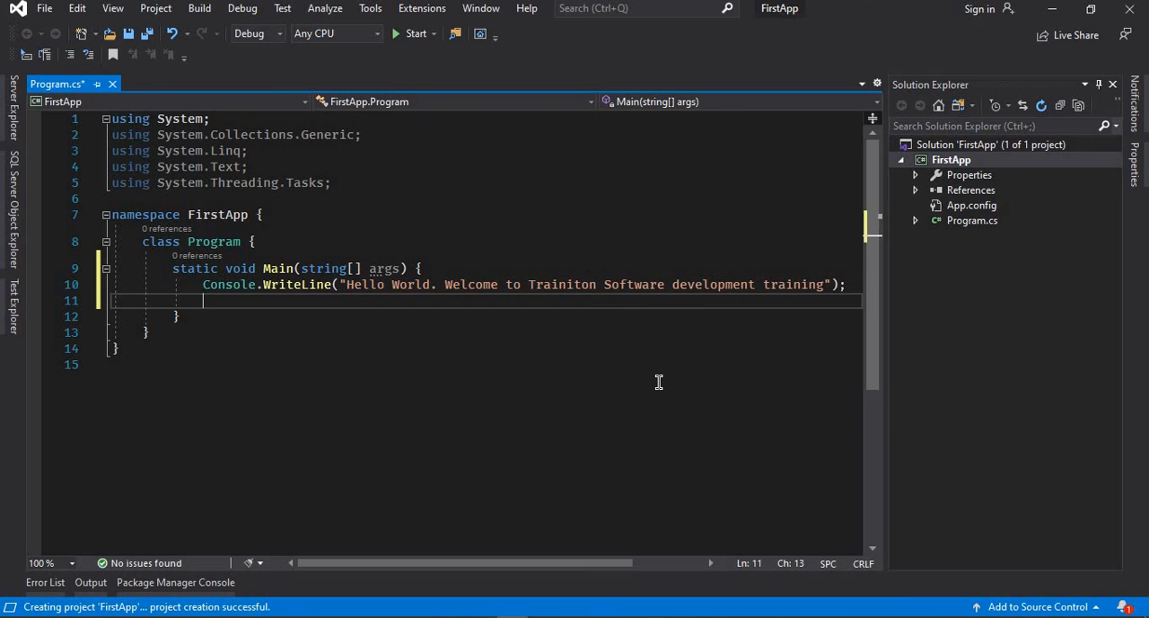
pyautogui.write('Cons')
pyautogui.press('Tab')
pyautogui.write('.')
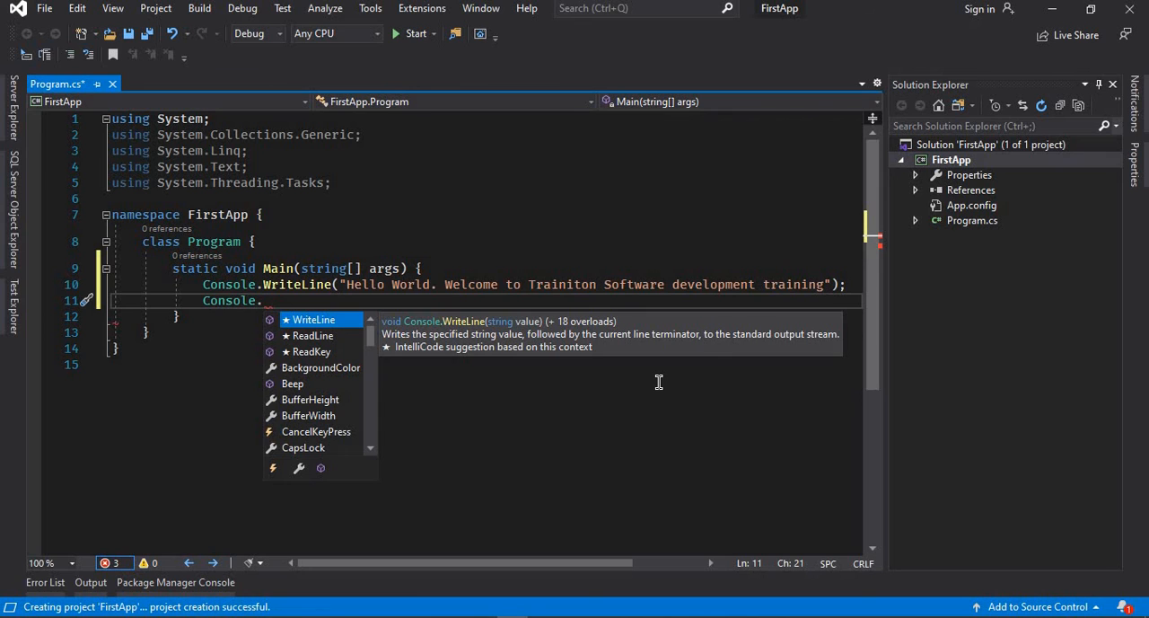
pyautogui.write('Rea')
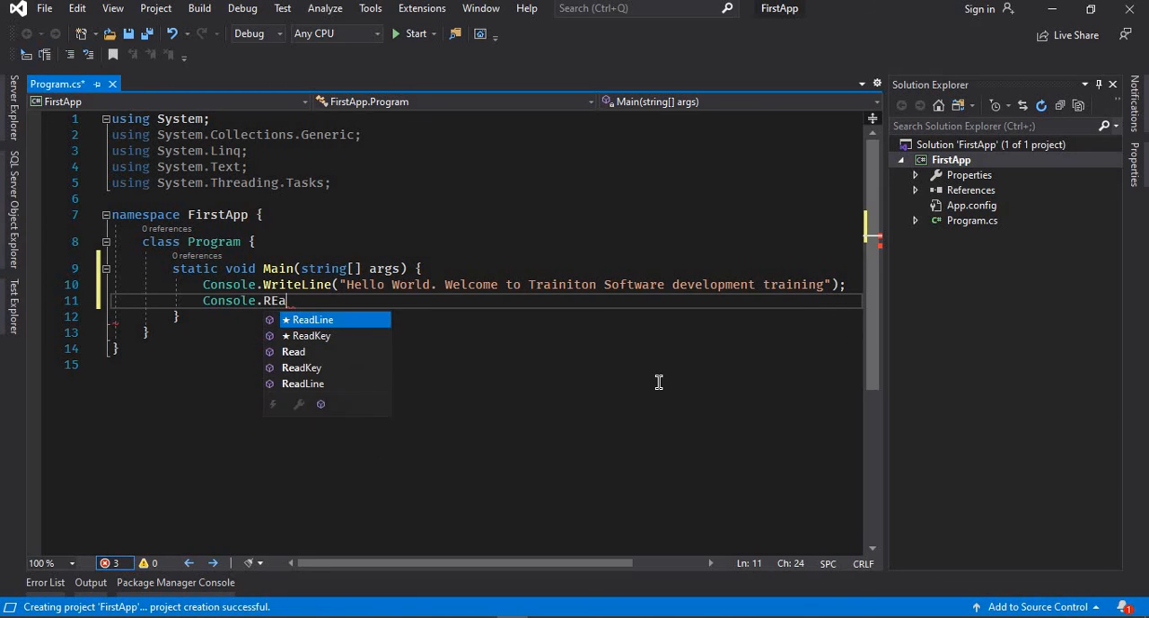
pyautogui.press('Tab')
pyautogui.write(');')
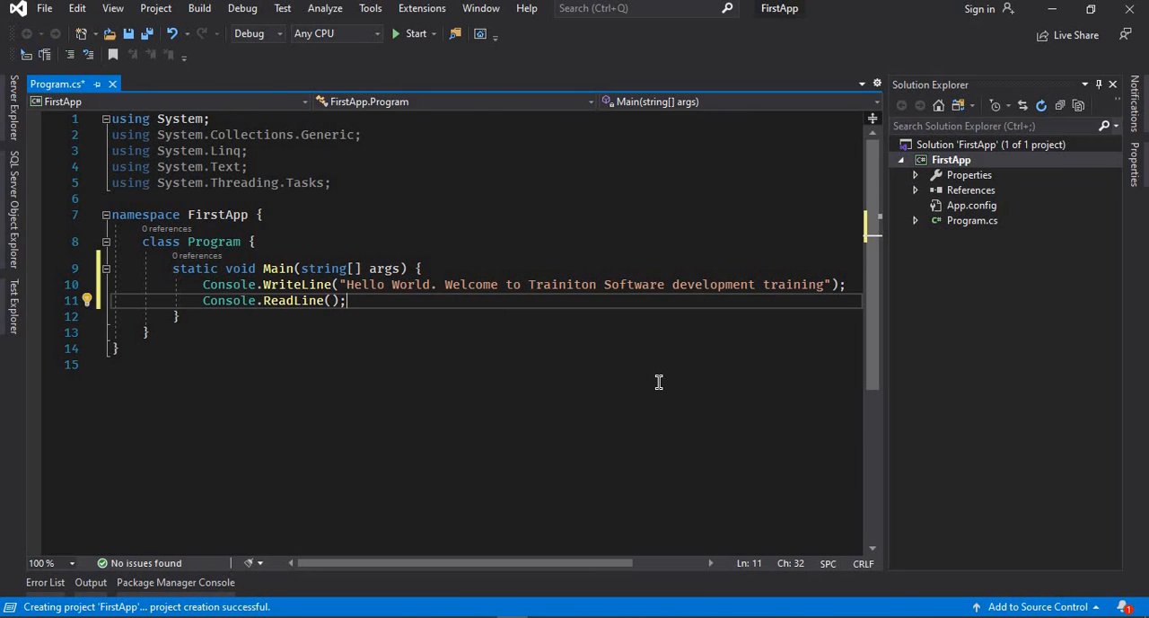
# Remove the unnecessary using directives from Program.cs with the quick fix and save the file
pyautogui.press('Up')
pyautogui.press('Up')
pyautogui.press('Up')
pyautogui.press('Up')
pyautogui.press('Up')
pyautogui.press('Up')
pyautogui.press('Up')
pyautogui.press('Up')
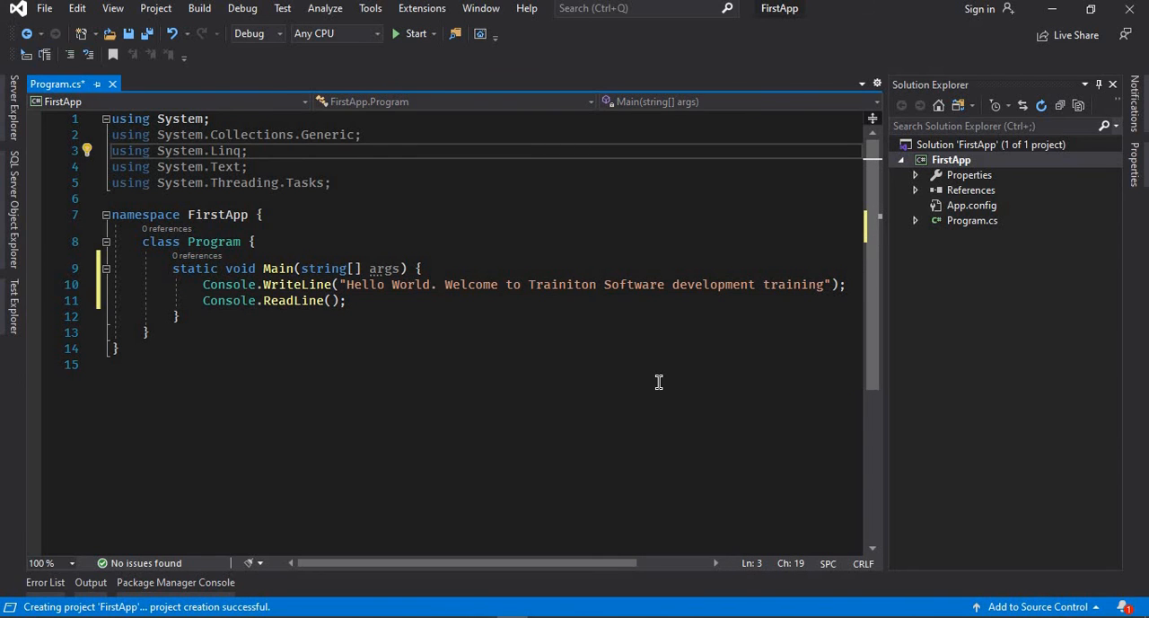
pyautogui.hotkey('ctrl', '.')
pyautogui.press('Return')
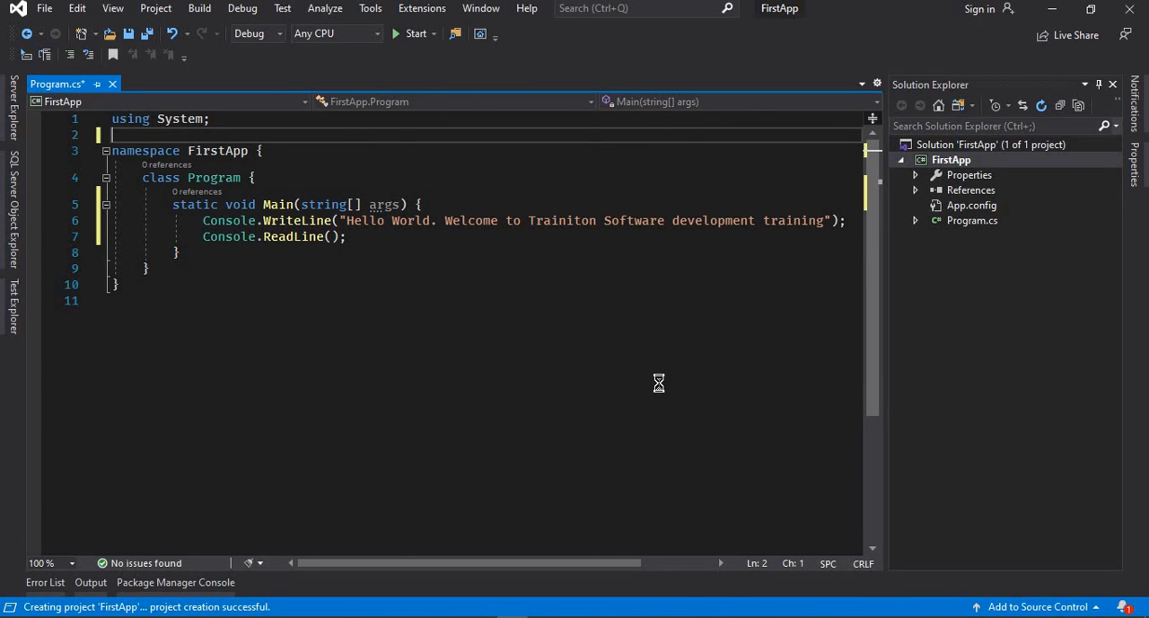
pyautogui.hotkey('ctrl', 's')
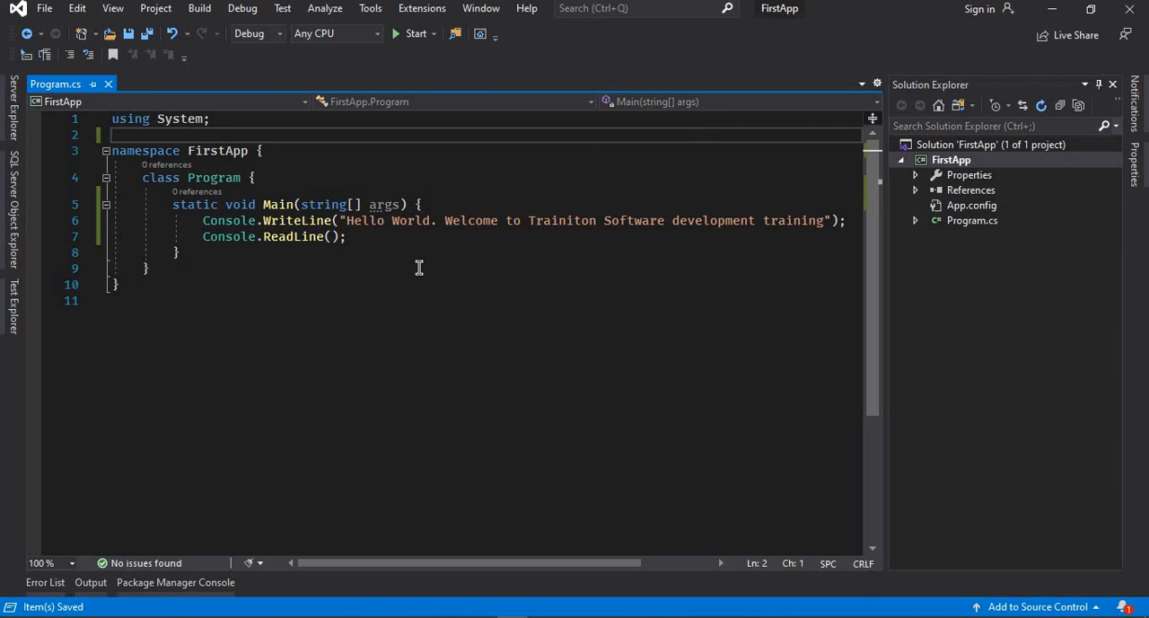
# Run FirstApp in Debug mode, examine the output in its console window, and end the program
pyautogui.click(415, 34)
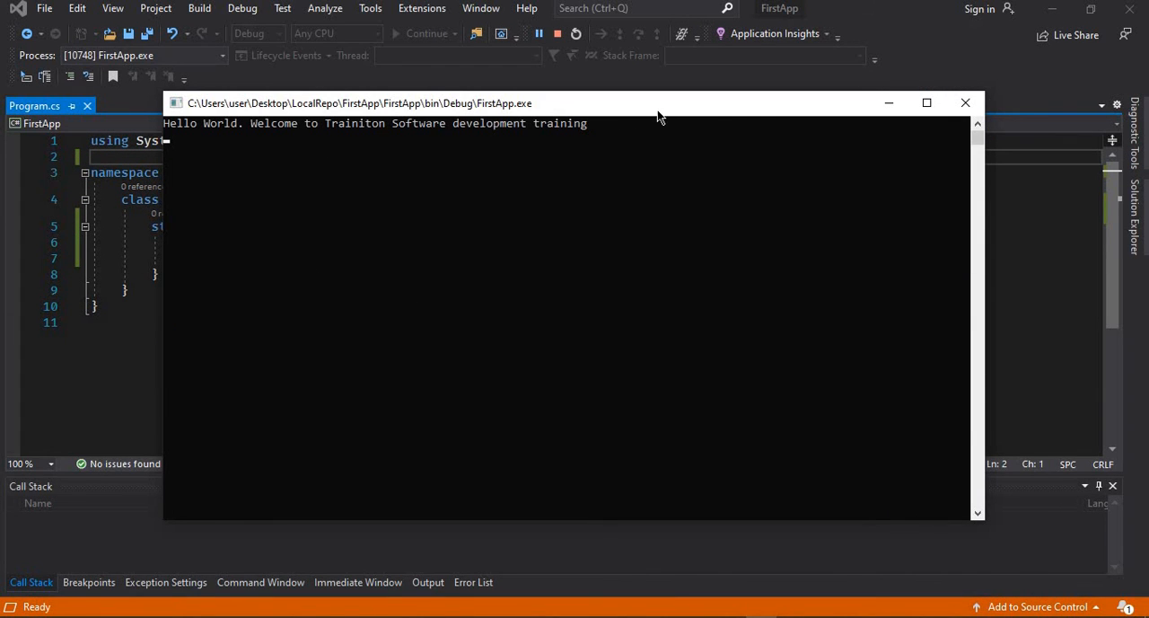
pyautogui.moveTo(657, 114); pyautogui.dragTo(804, 124)
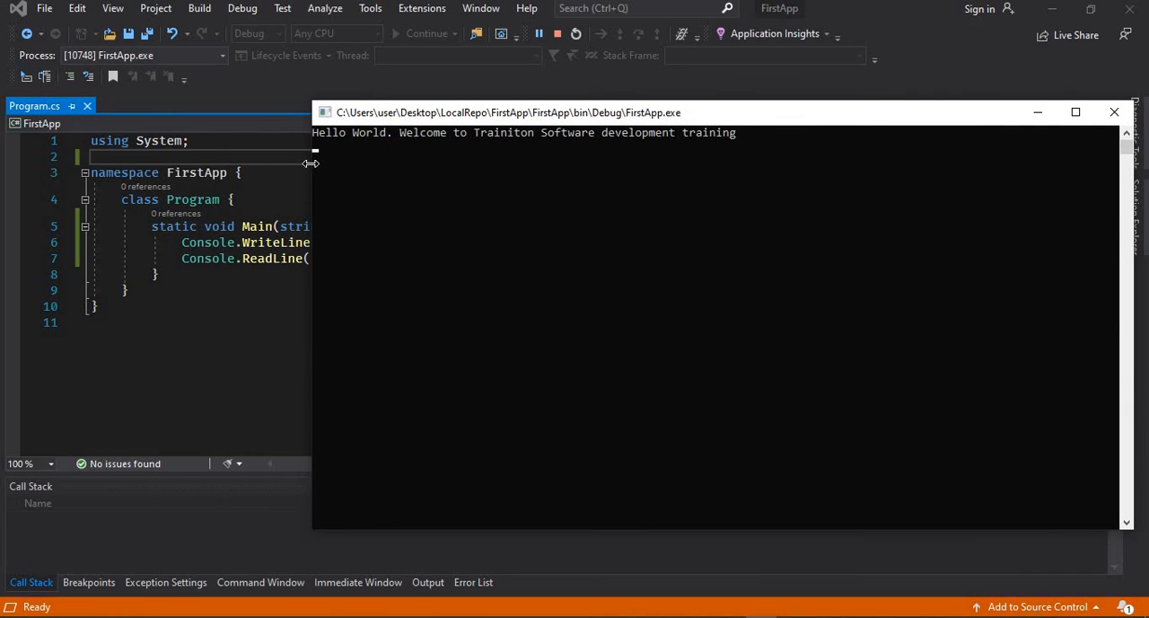
pyautogui.moveTo(765, 123); pyautogui.dragTo(585, 101)
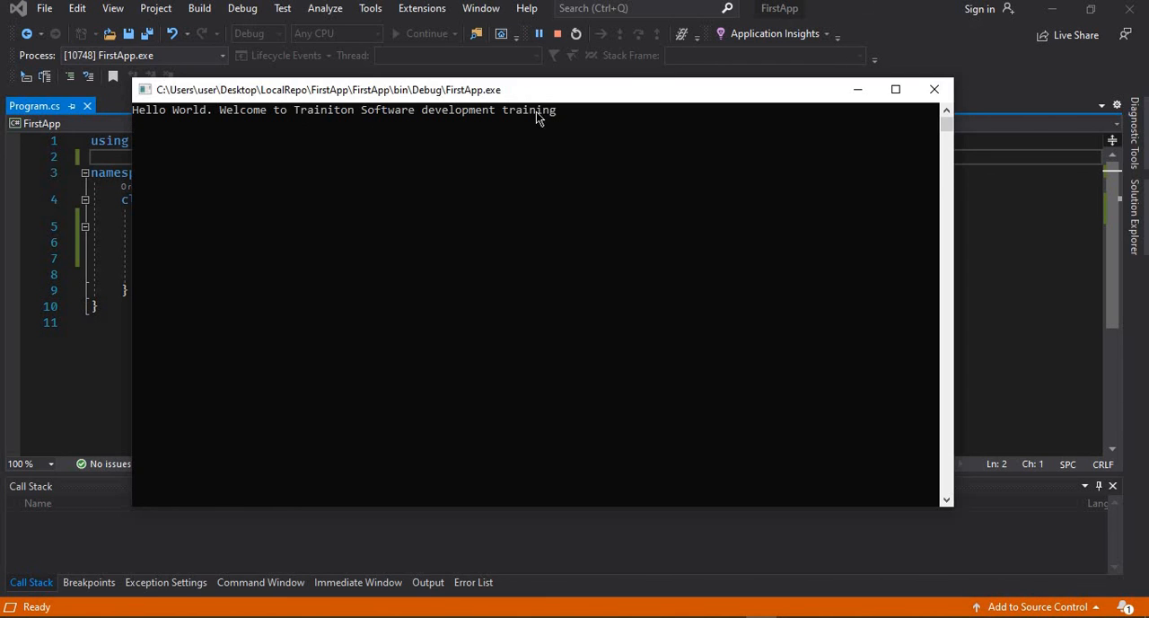
pyautogui.moveTo(653, 95); pyautogui.dragTo(679, 99)
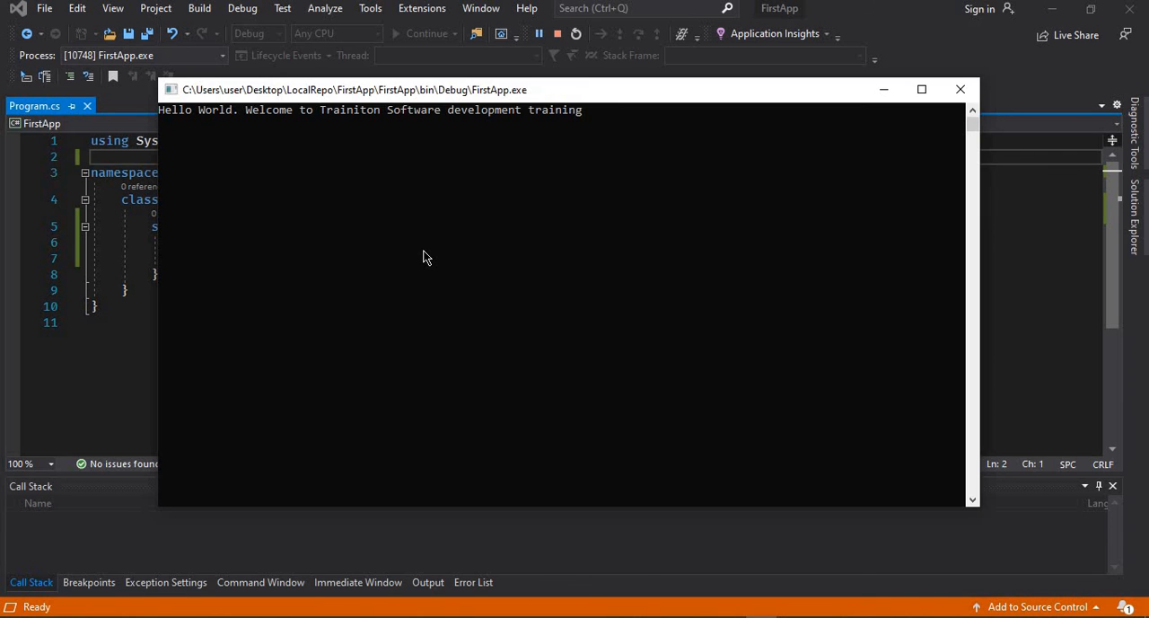
pyautogui.press('Return')
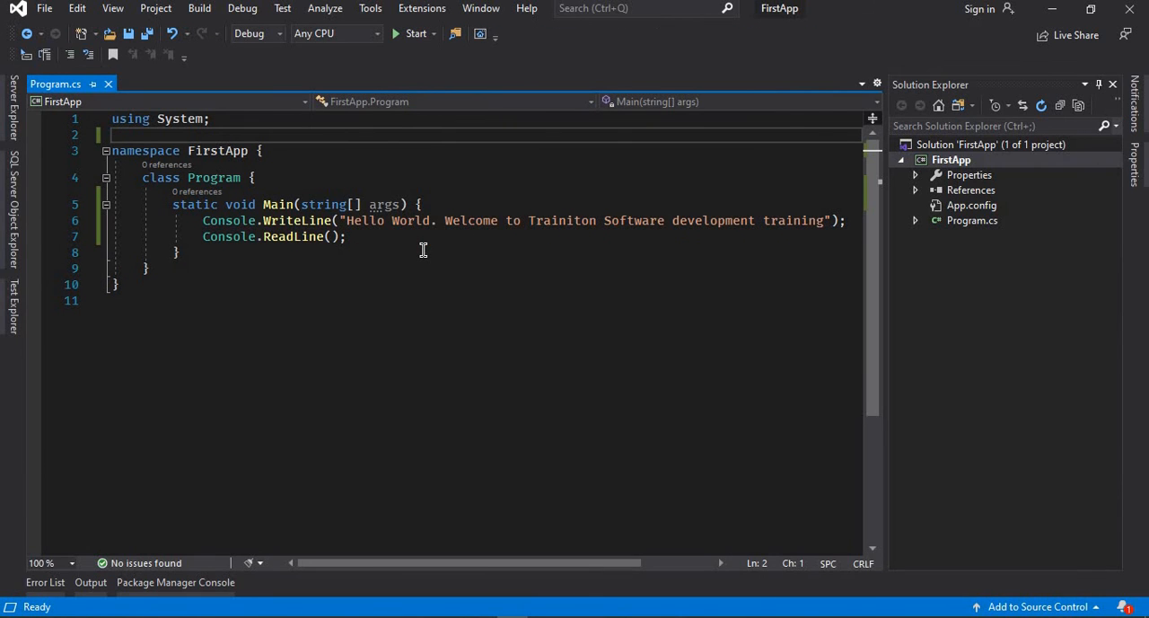